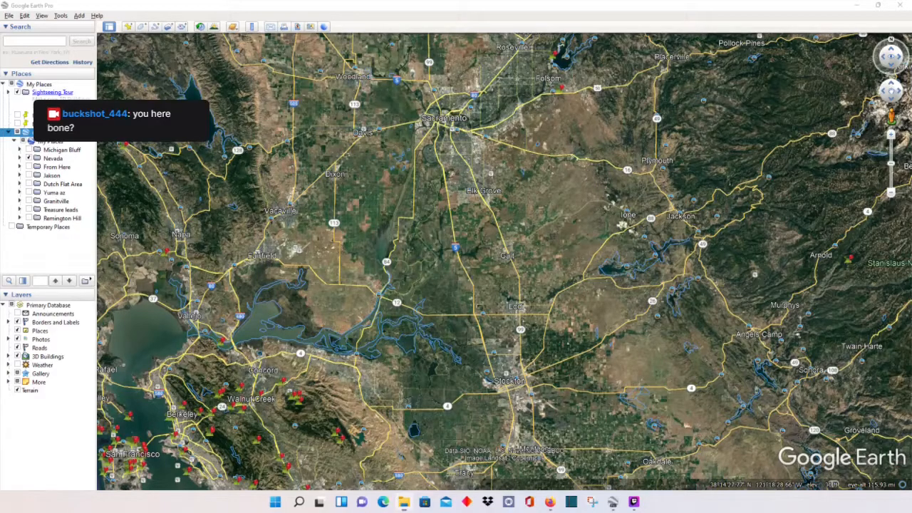
Step: Inspect the enlarged ferries map photo around the delta, Walnut Grove and Newtown
drag(0, 30, 251, 39)
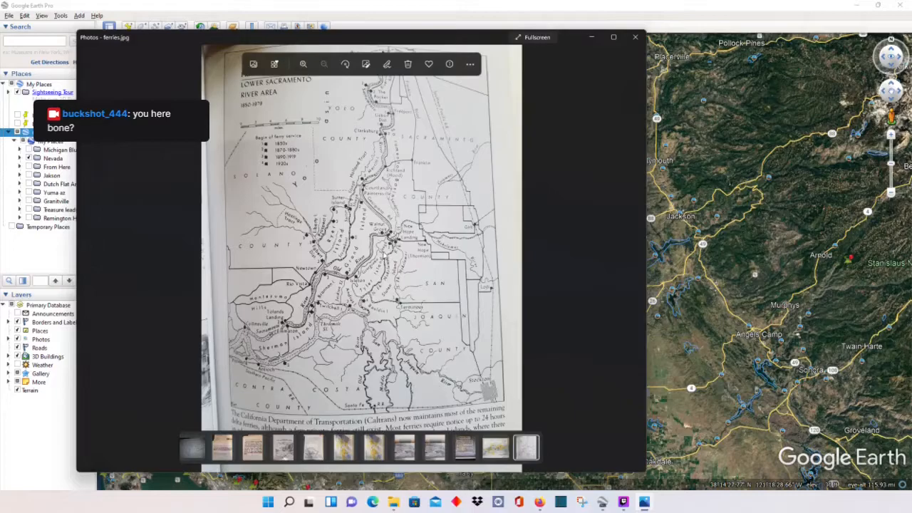
scroll(383, 255, up, 2)
scroll(366, 234, up, 2)
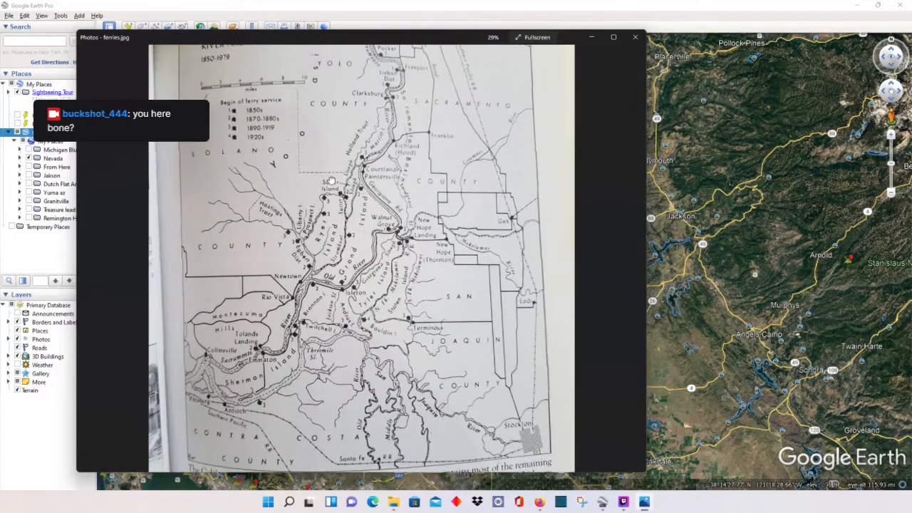
scroll(436, 254, up, 5)
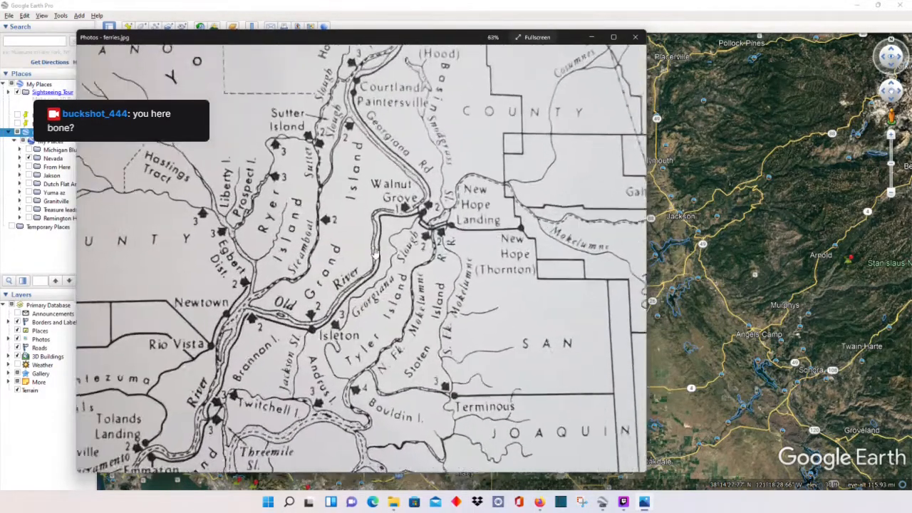
drag(310, 189, 318, 160)
drag(289, 328, 328, 249)
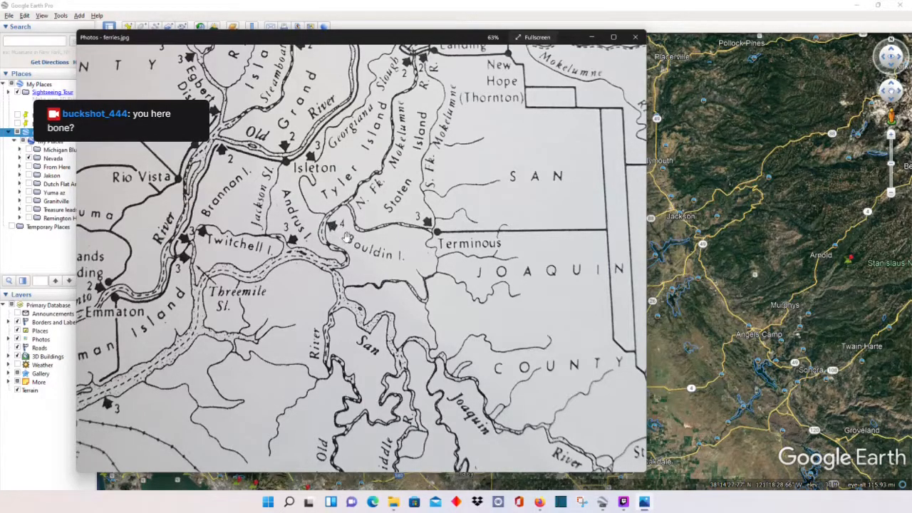
drag(313, 219, 356, 318)
scroll(297, 278, down, 6)
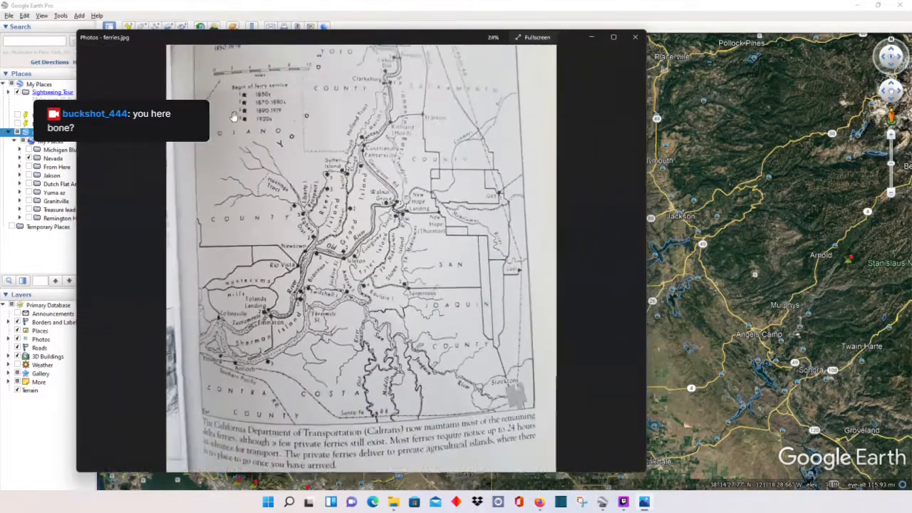
drag(238, 174, 244, 99)
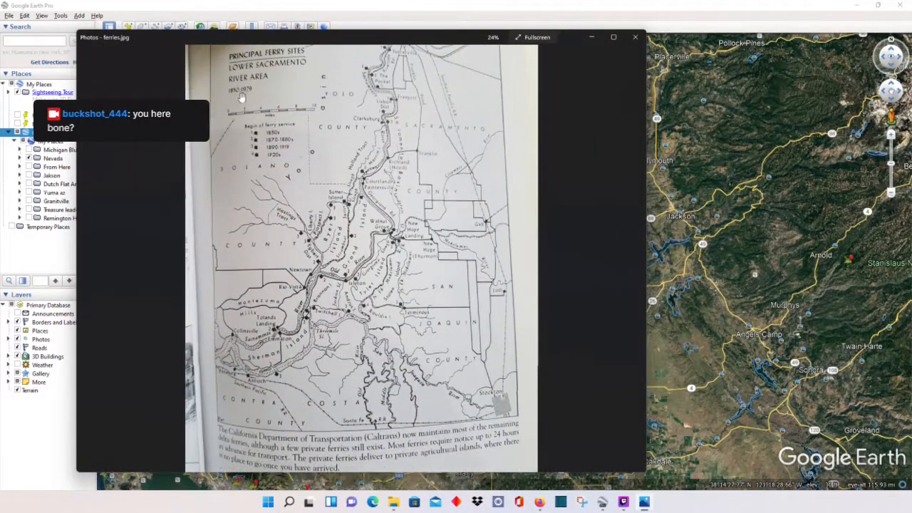
scroll(340, 236, up, 1)
scroll(341, 237, up, 4)
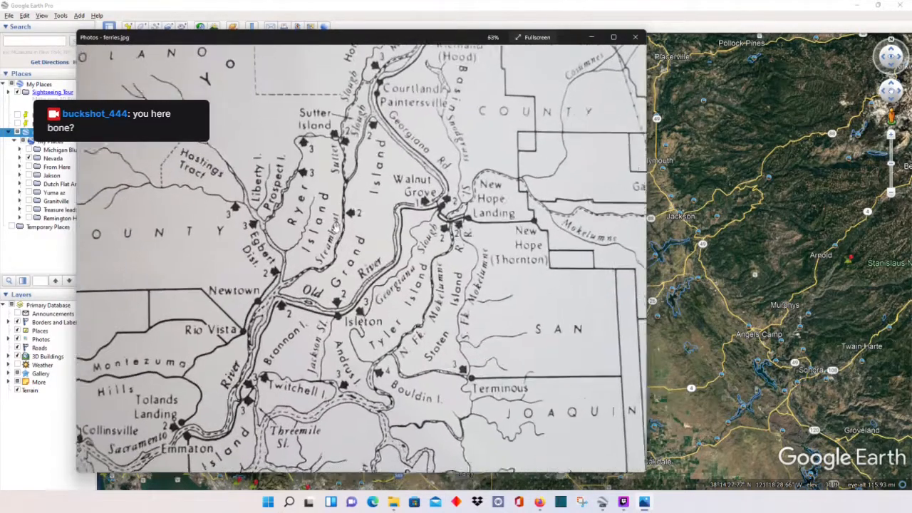
drag(319, 215, 264, 155)
scroll(264, 155, down, 4)
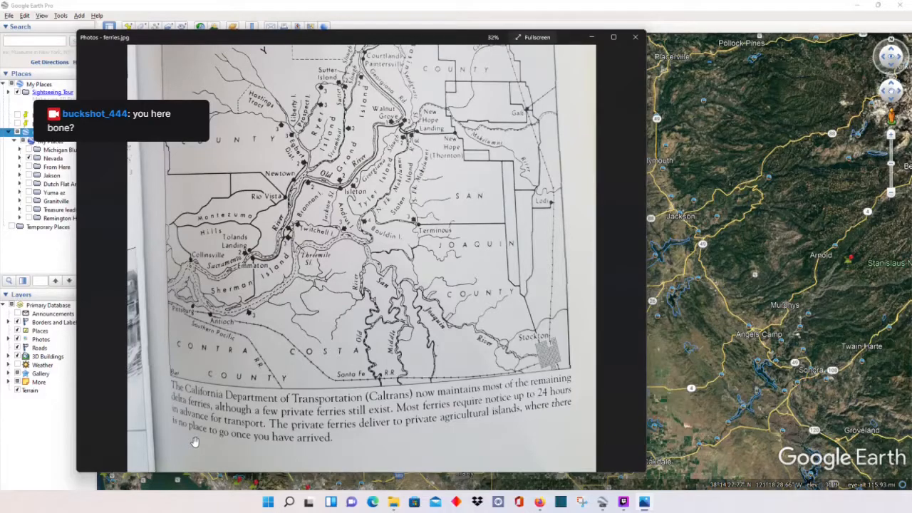
Step: Move the ferries map photo aside to uncover the Google Earth globe
scroll(303, 360, up, 1)
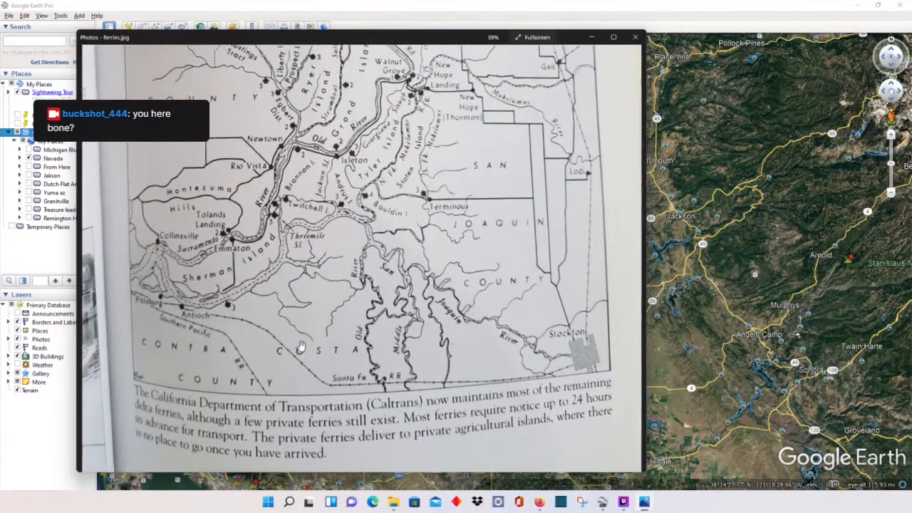
scroll(300, 347, down, 2)
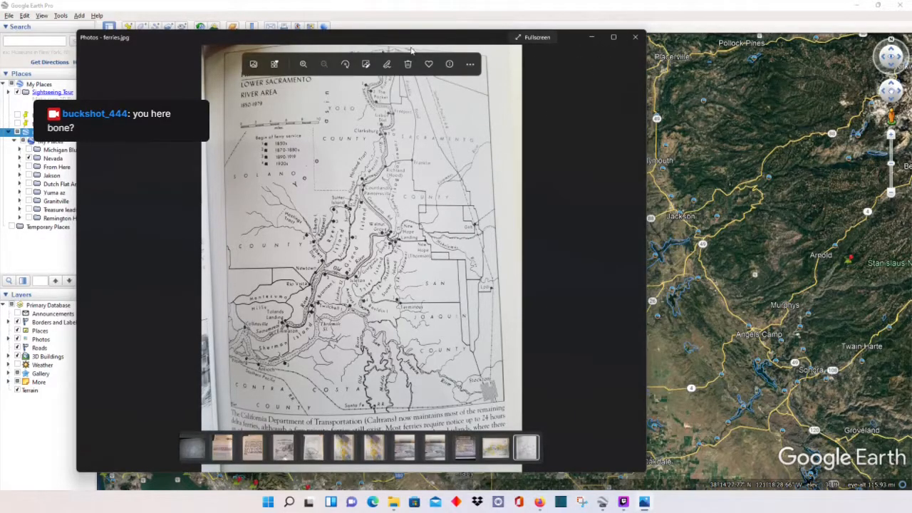
drag(403, 39, 424, 26)
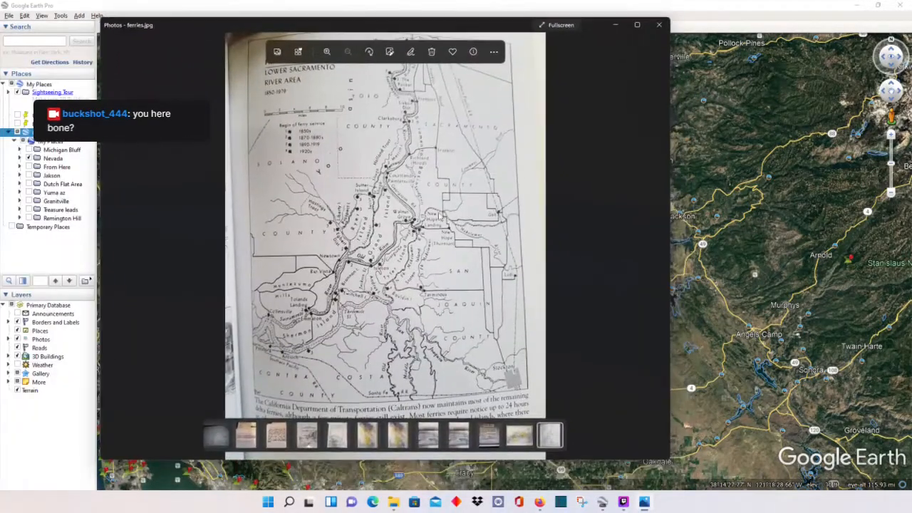
scroll(321, 348, up, 3)
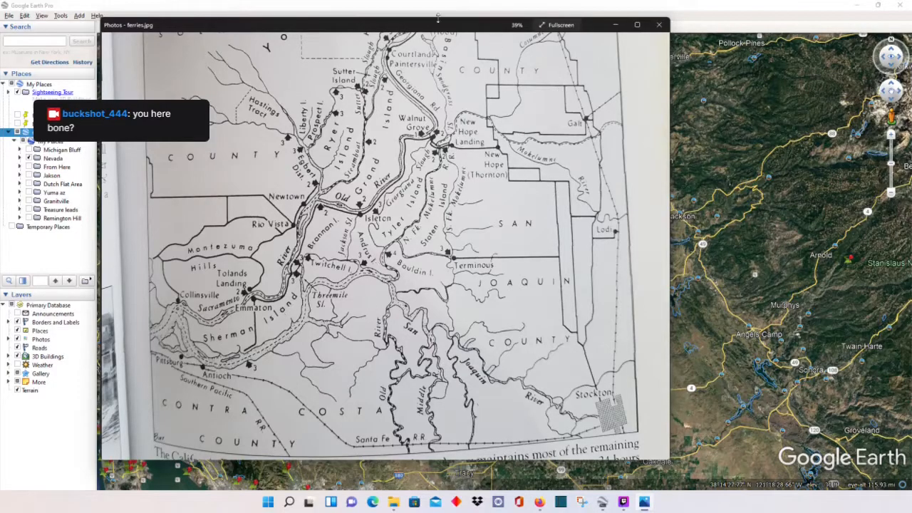
drag(322, 29, 0, 46)
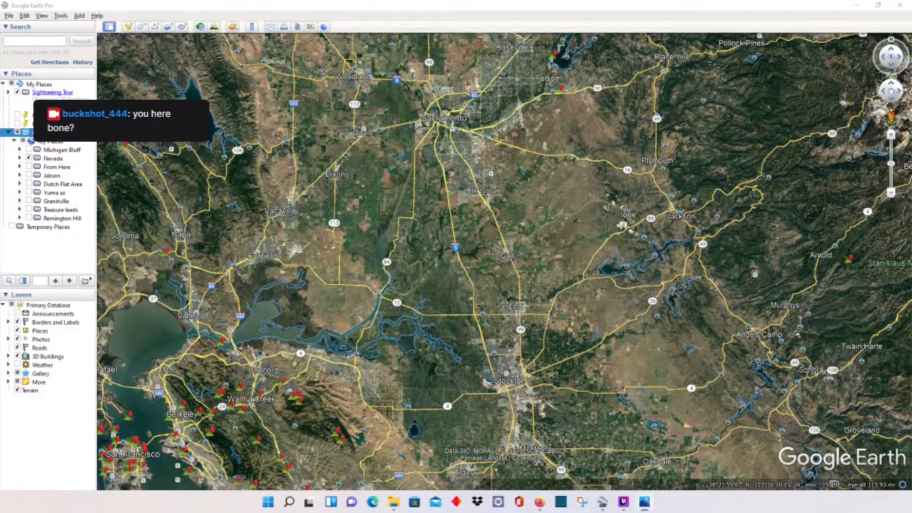
Step: Create a new image overlay from the ferries.jpg file
click(169, 26)
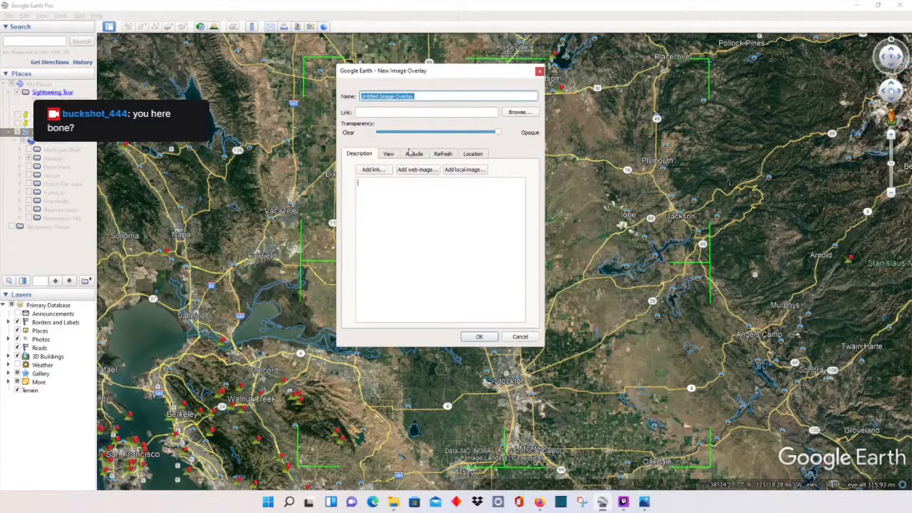
click(521, 114)
scroll(552, 206, down, 10)
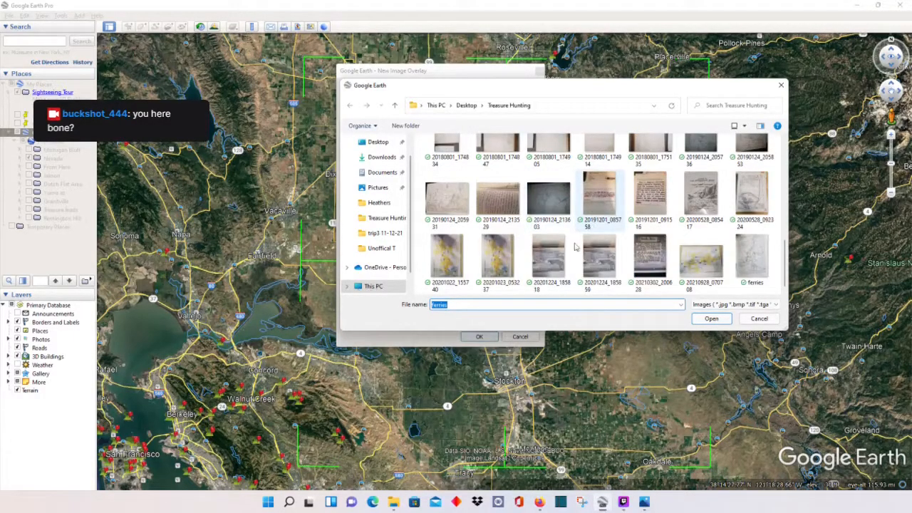
click(752, 258)
click(712, 318)
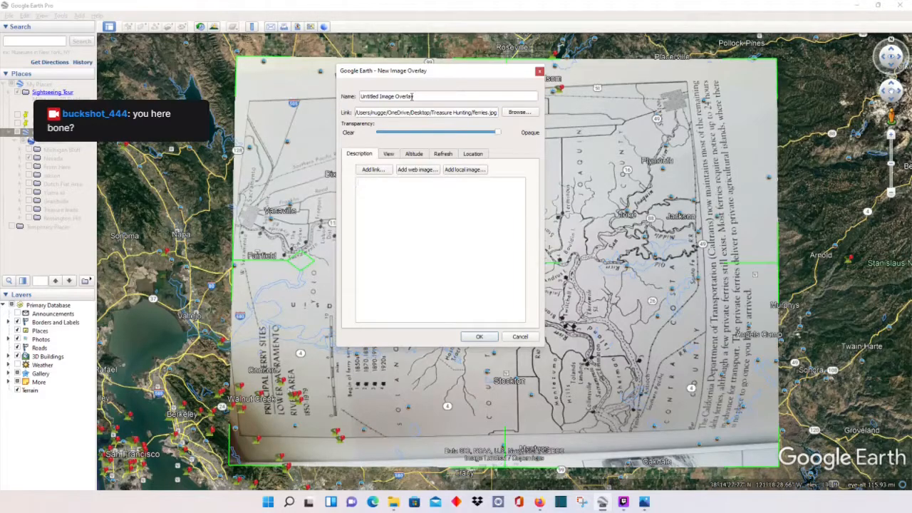
drag(425, 74, 113, 71)
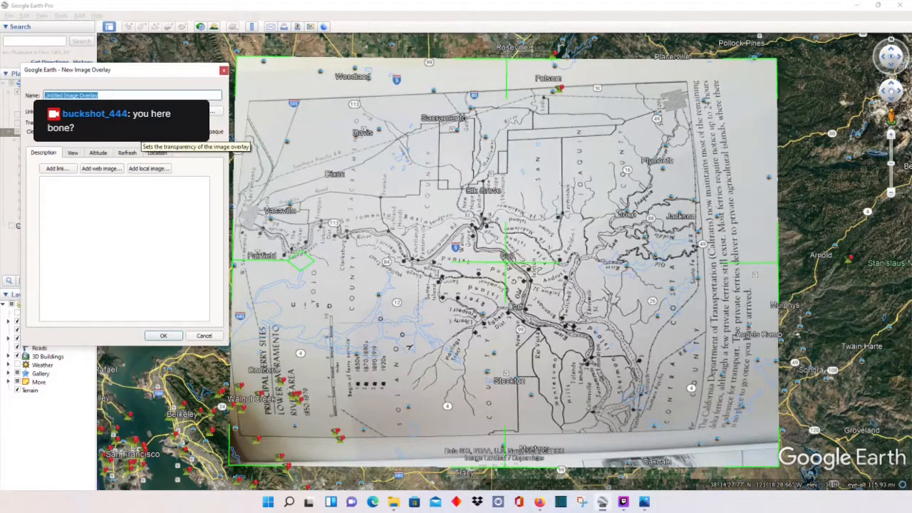
Step: Rename the overlay and lower its transparency so the imagery shows through
text(Farries in Sac)
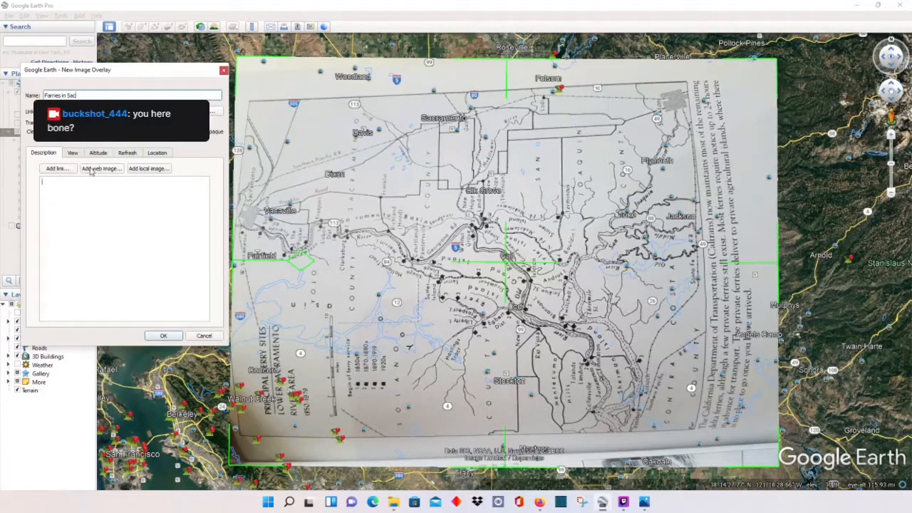
drag(146, 72, 177, 82)
drag(213, 140, 236, 149)
drag(168, 82, 0, 97)
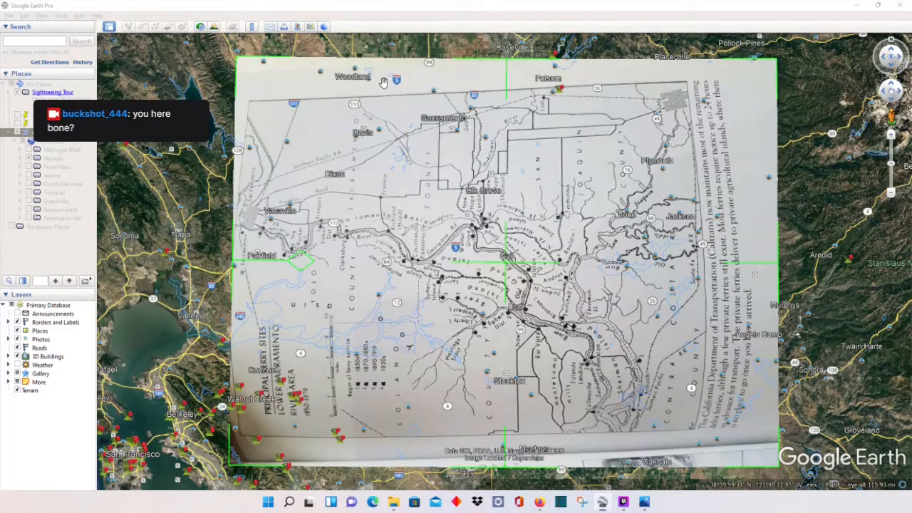
Step: Rotate the overlay about 90 degrees clockwise to stand it upright
scroll(413, 183, down, 2)
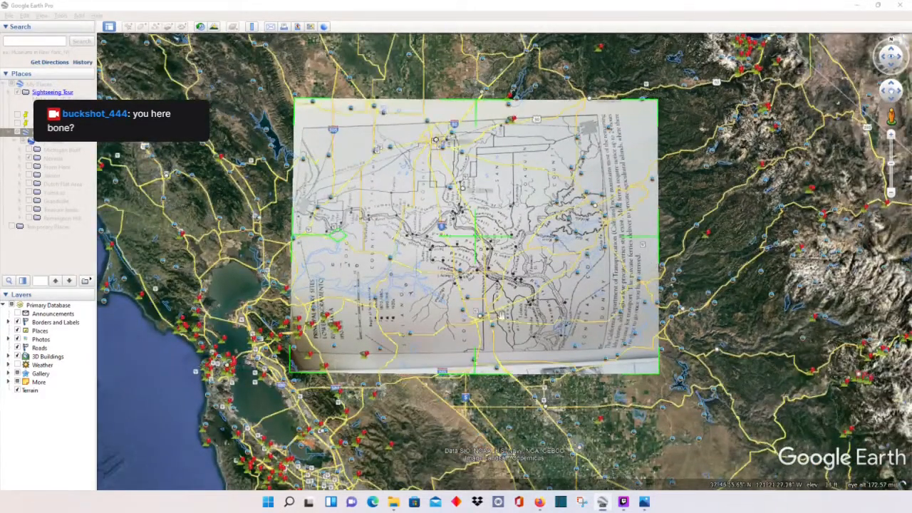
scroll(331, 246, up, 1)
drag(334, 240, 529, 153)
drag(488, 216, 461, 193)
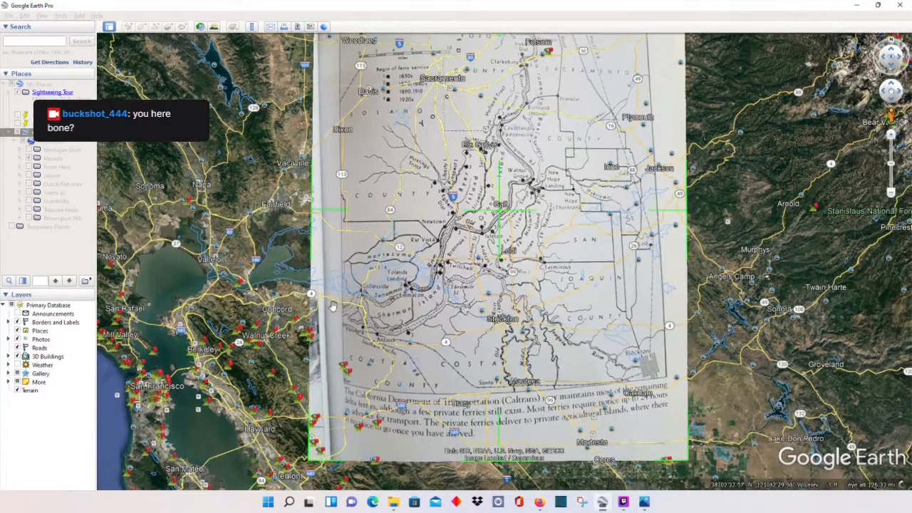
Step: Stretch the overlay's top edge up, shift it left, and widen its left side
scroll(334, 278, up, 2)
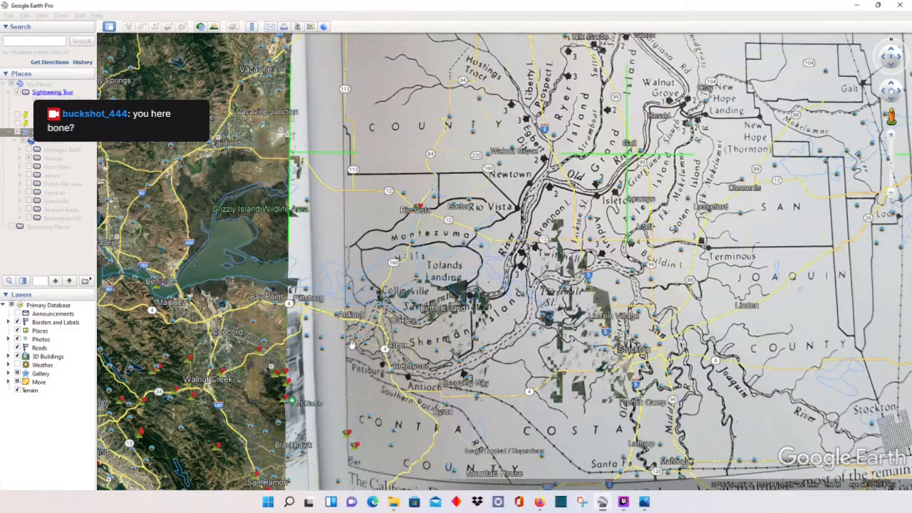
scroll(320, 310, down, 4)
scroll(468, 133, down, 2)
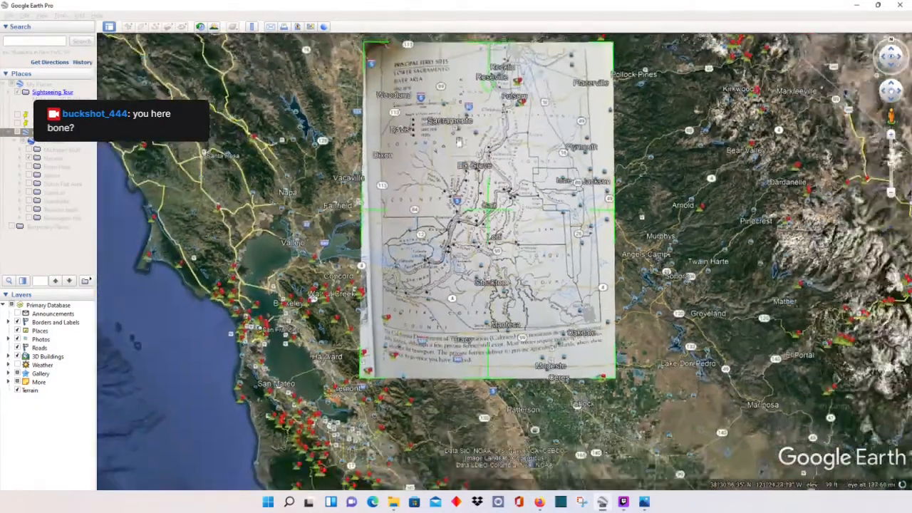
drag(454, 50, 457, 44)
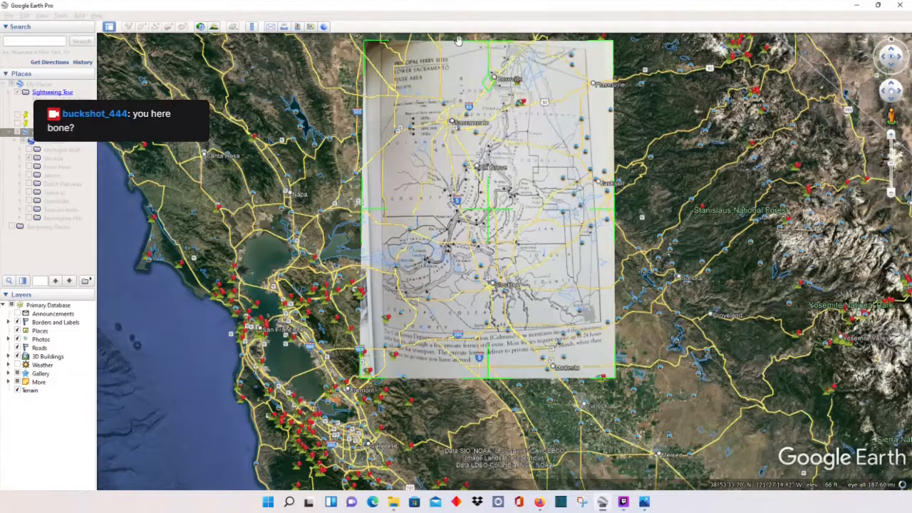
drag(487, 210, 420, 218)
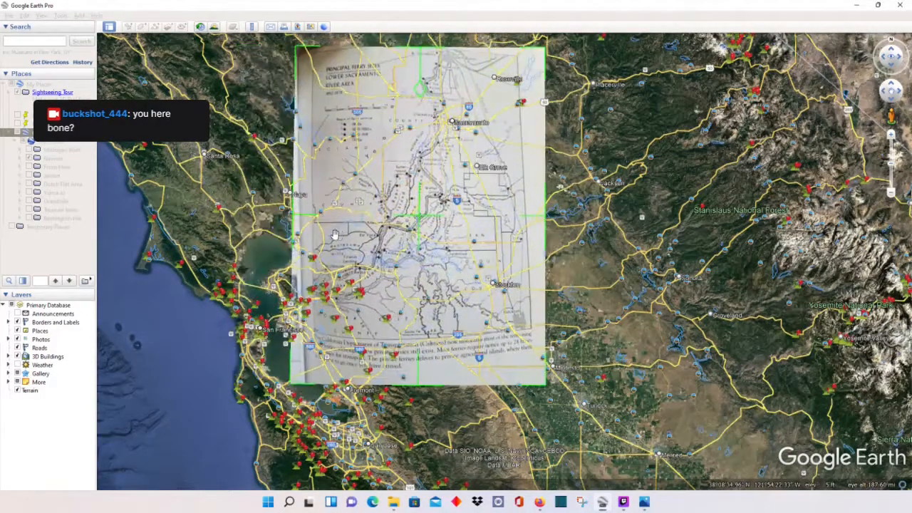
drag(292, 217, 291, 214)
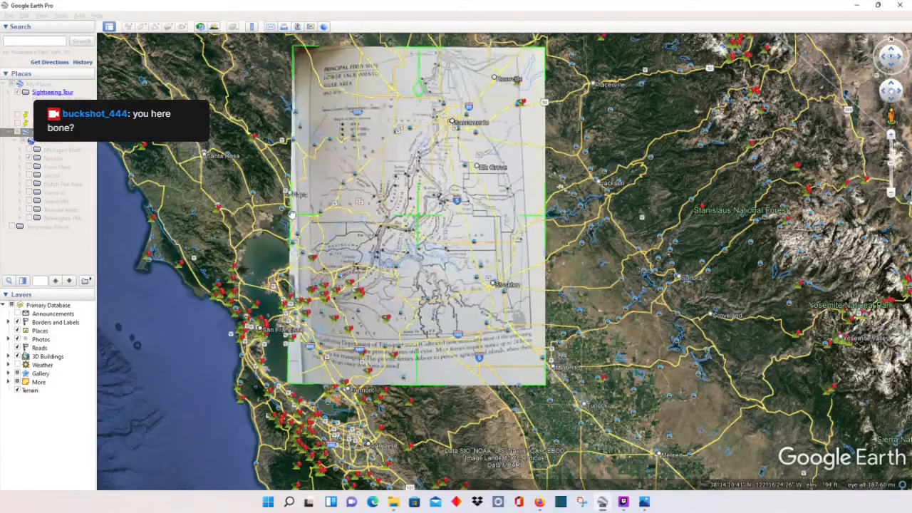
Step: Reposition the overlay to align rivers and shrink it from the bottom-left corner
scroll(378, 264, up, 3)
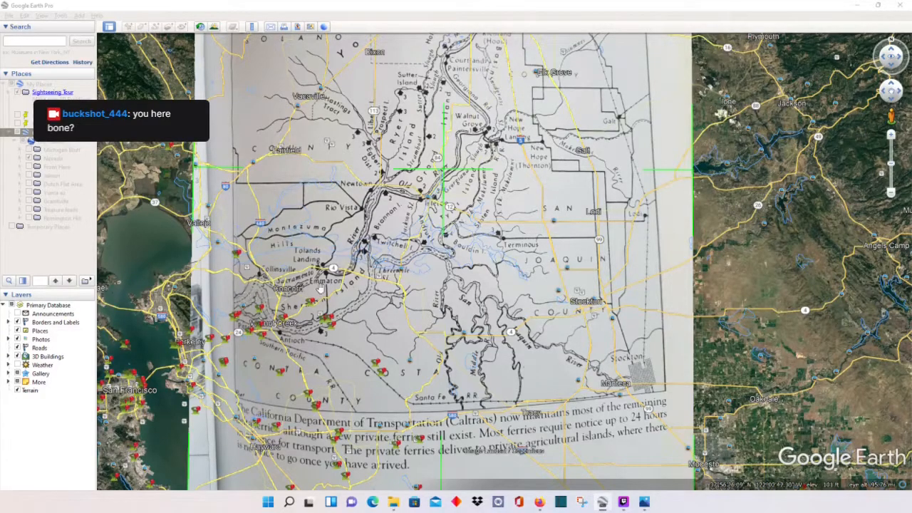
drag(446, 174, 601, 114)
drag(628, 122, 514, 130)
drag(262, 462, 279, 434)
mouse_move(522, 123)
mouse_down()
mouse_move(542, 125)
mouse_move(536, 116)
mouse_up()
scroll(552, 221, up, 3)
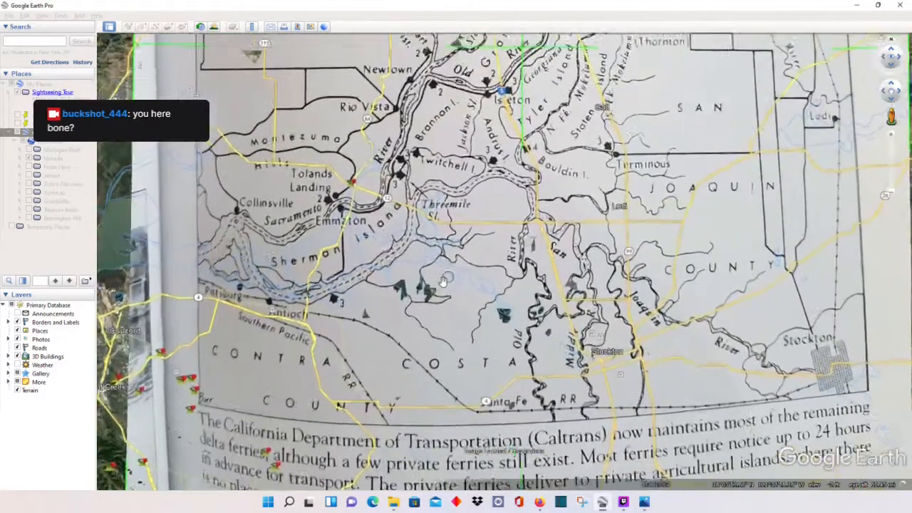
scroll(392, 325, down, 3)
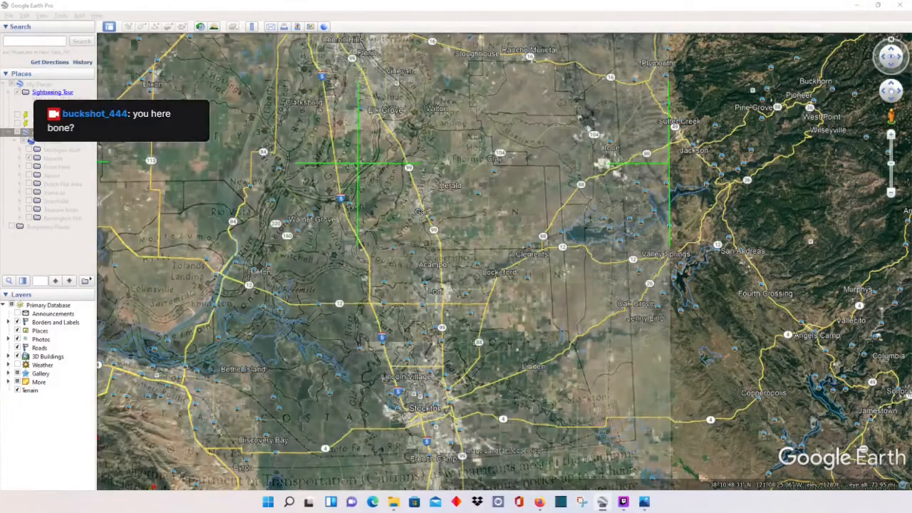
Step: Pull in the overlay's top-right corner and slide it left and down over Rio Vista–Emmaton
scroll(175, 255, down, 3)
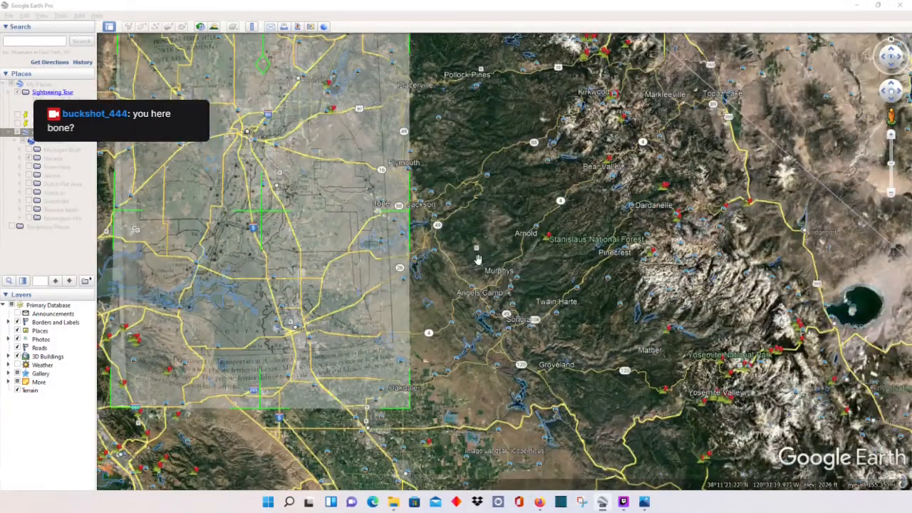
drag(479, 260, 548, 325)
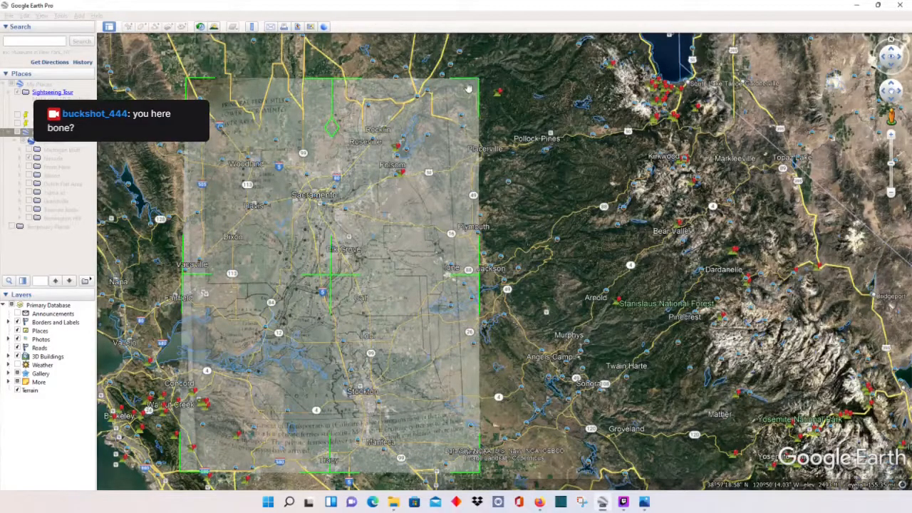
drag(425, 103, 411, 108)
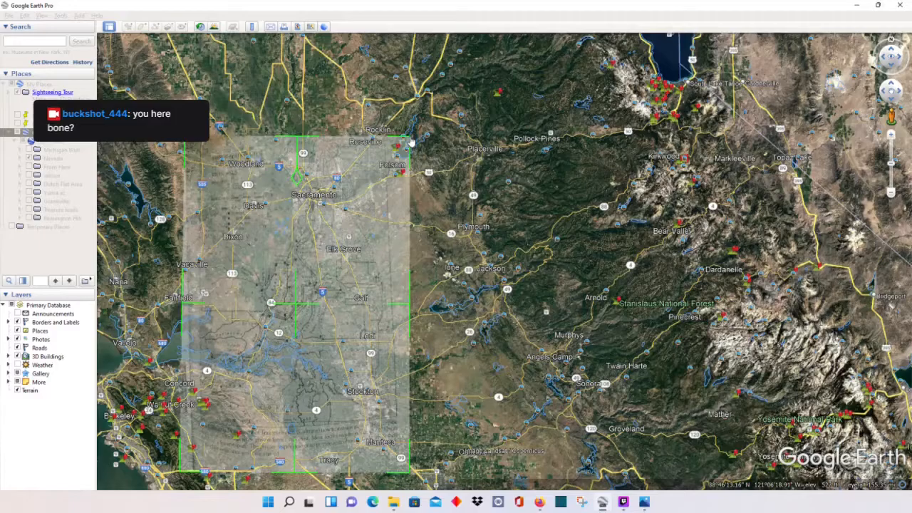
scroll(366, 370, up, 5)
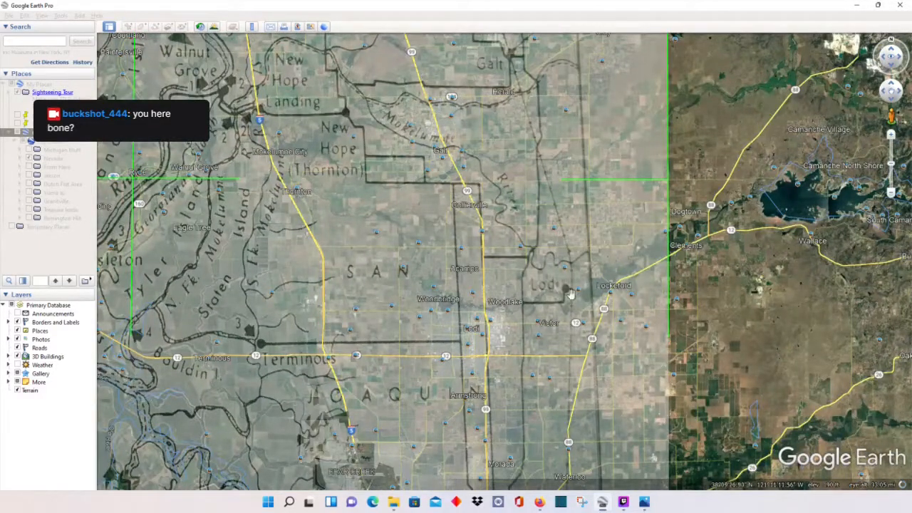
drag(133, 178, 60, 226)
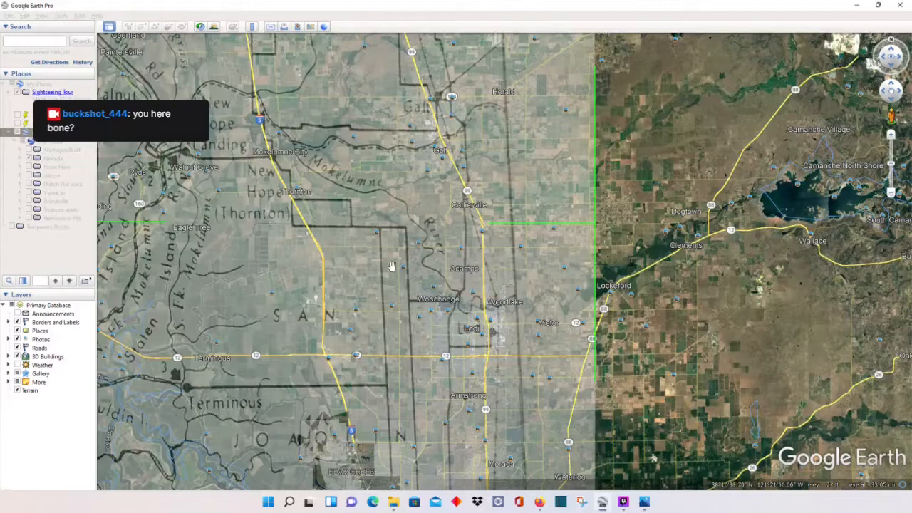
scroll(391, 266, down, 5)
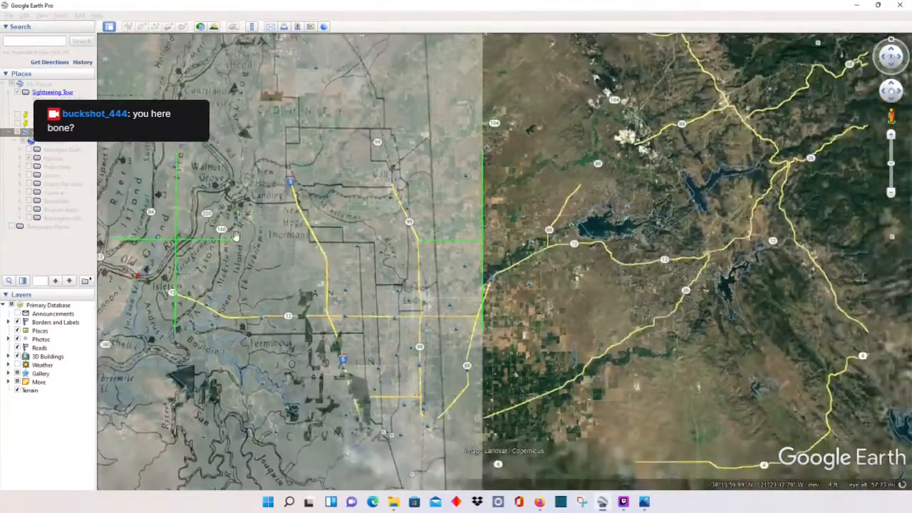
scroll(236, 236, down, 2)
drag(458, 340, 649, 280)
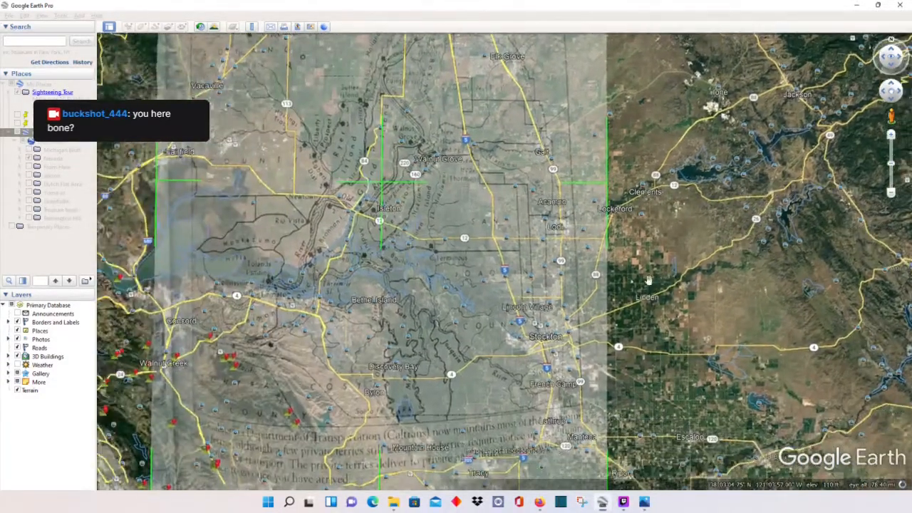
scroll(285, 292, up, 6)
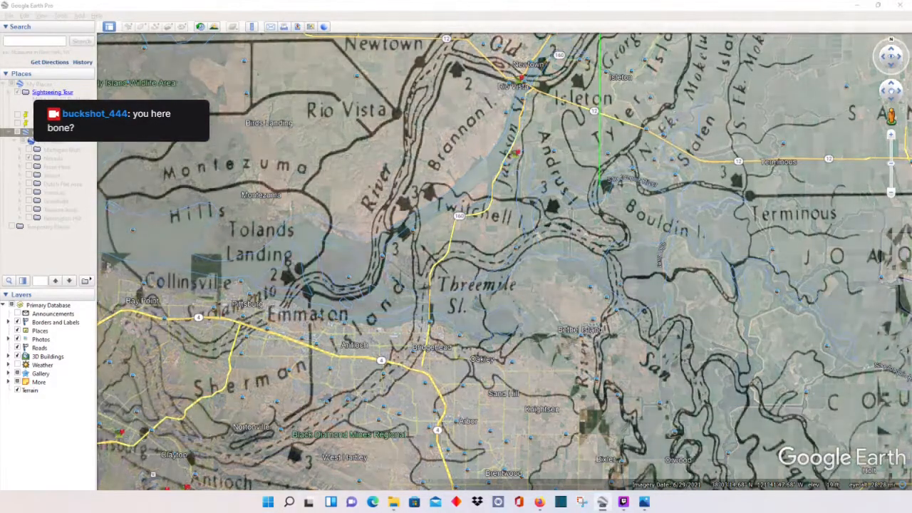
Step: Pull the overlay's bottom-left corner up and inward, then nudge it back left
scroll(373, 277, down, 4)
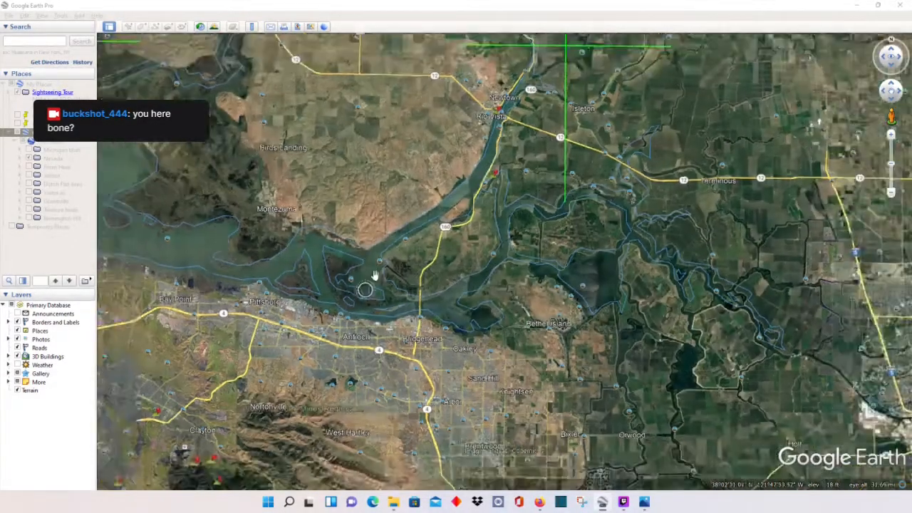
scroll(350, 268, down, 3)
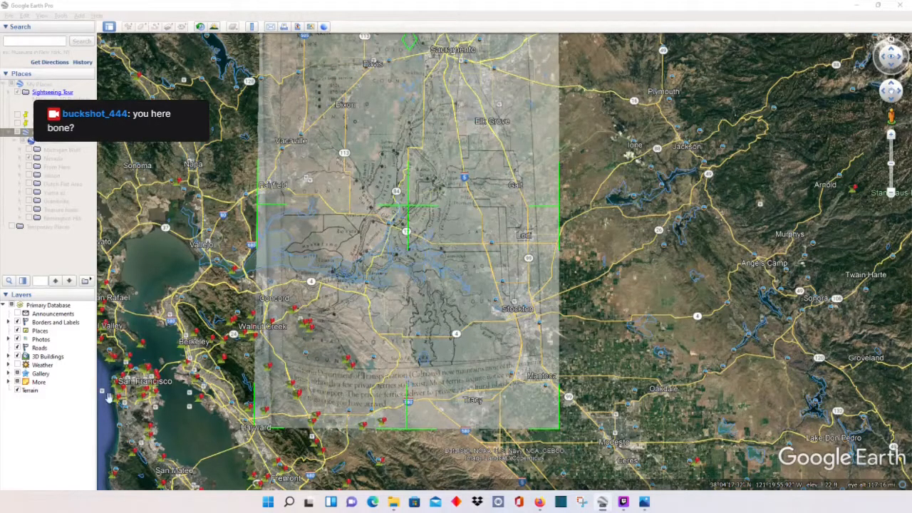
drag(255, 425, 282, 403)
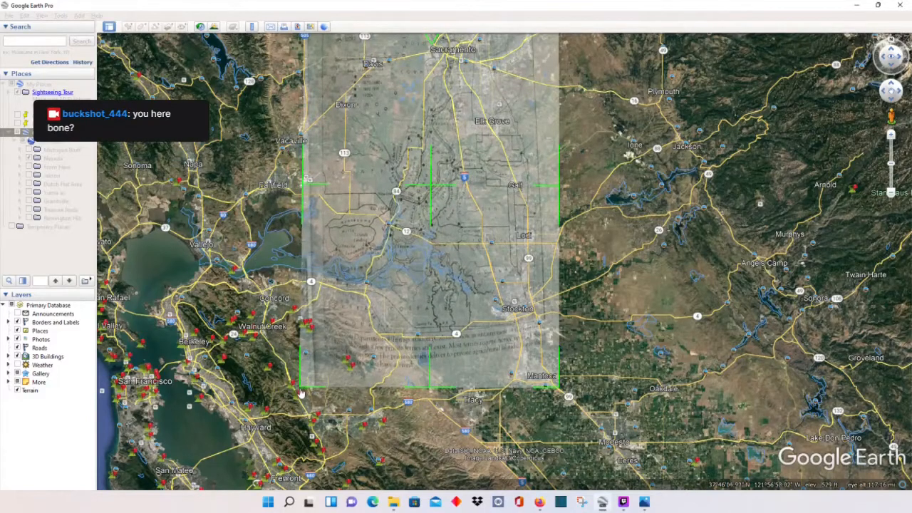
drag(302, 392, 294, 391)
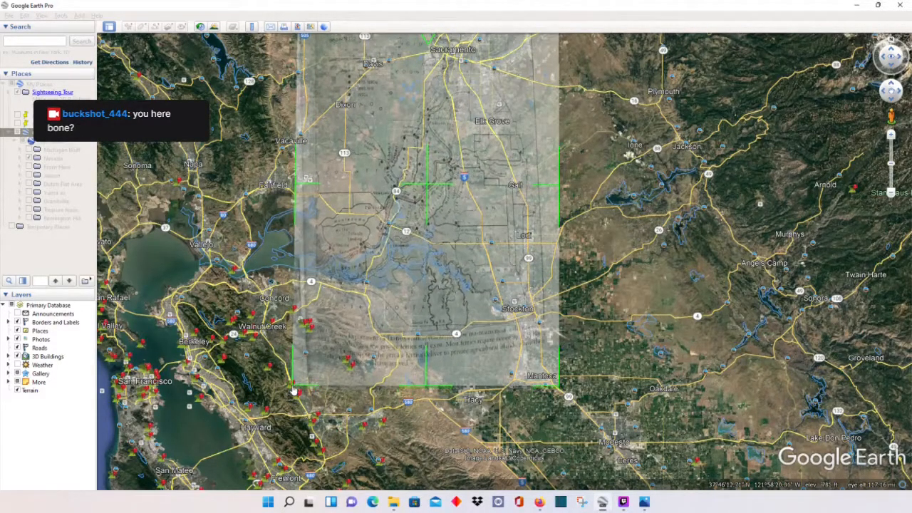
Step: Lower the overlay's top edge at the Sacramento end
scroll(486, 321, up, 2)
scroll(456, 292, down, 2)
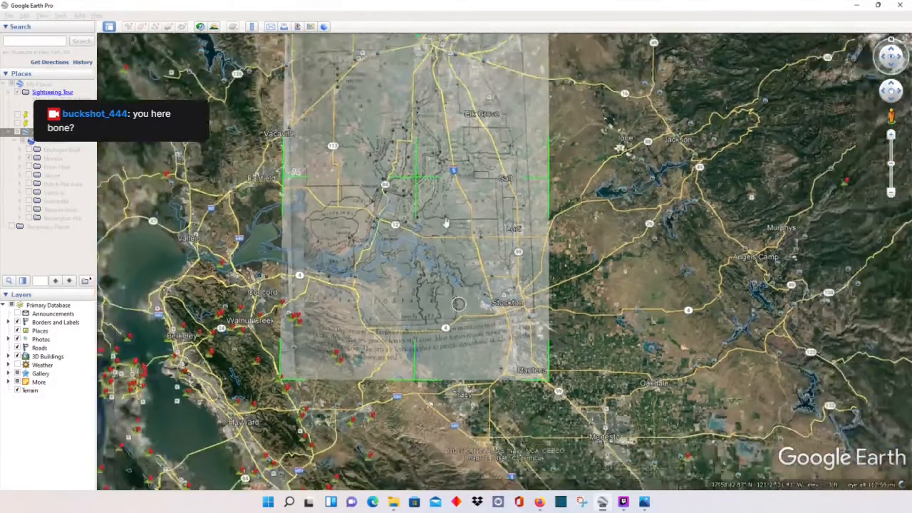
drag(622, 95, 651, 183)
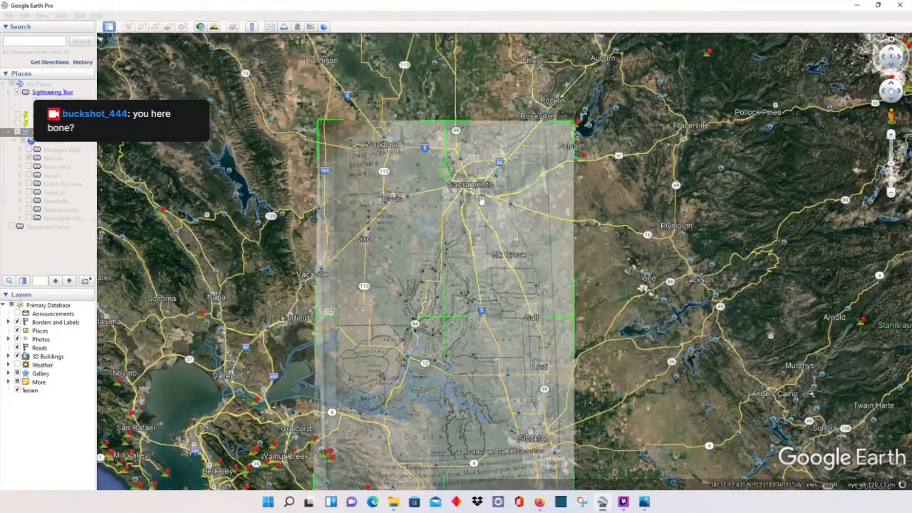
scroll(467, 205, up, 2)
scroll(467, 205, up, 2)
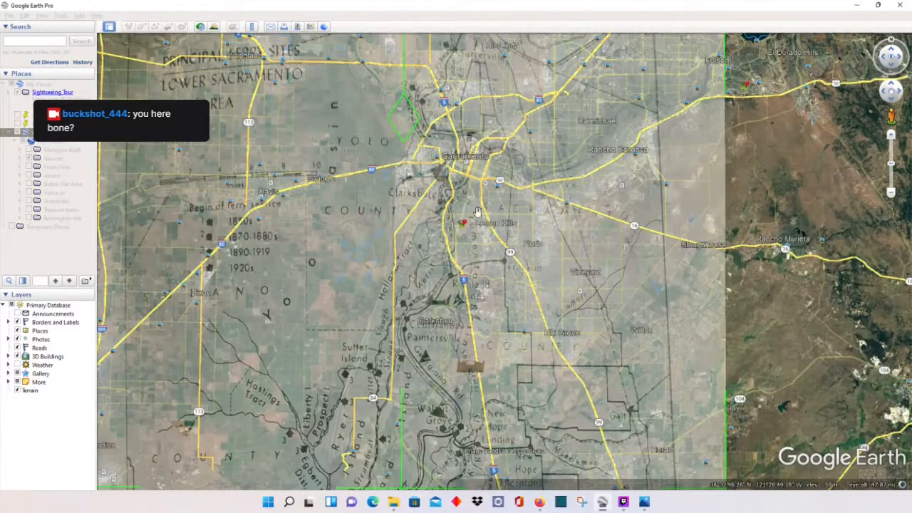
scroll(580, 239, down, 2)
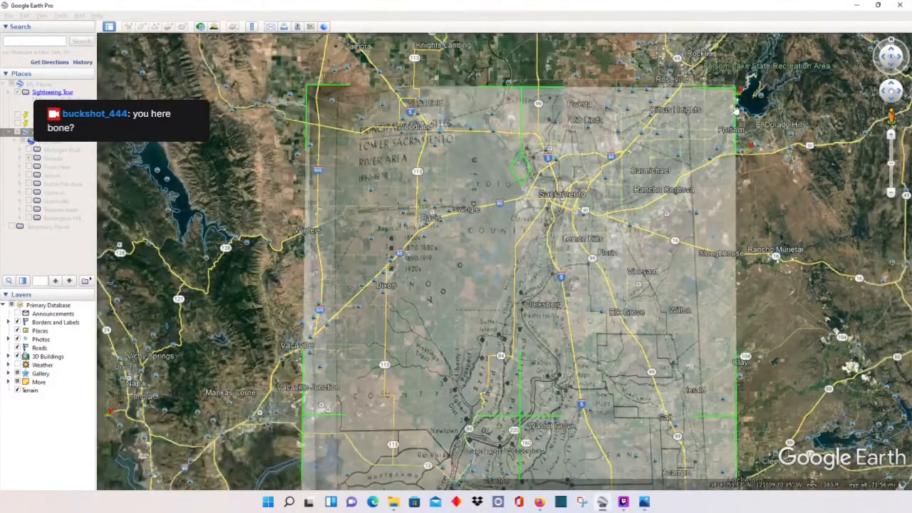
drag(738, 92, 709, 156)
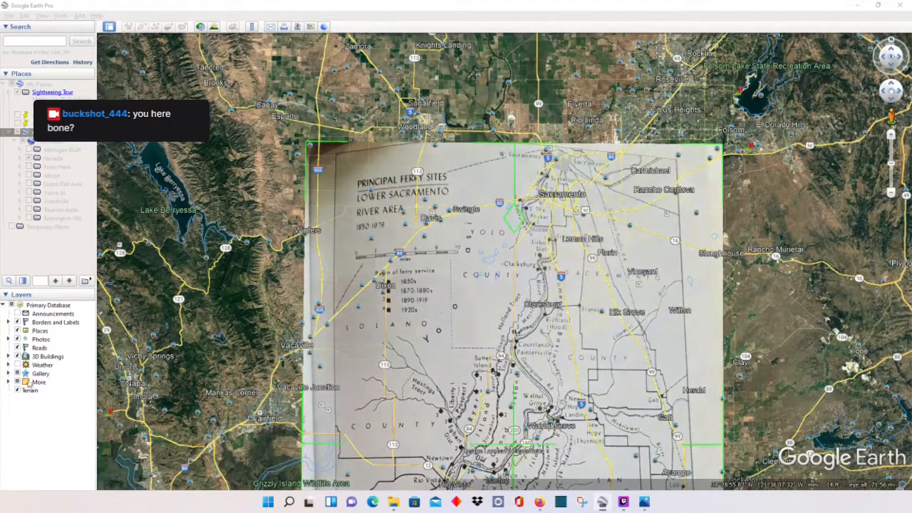
Step: Turn off the Borders and Labels layer
click(18, 323)
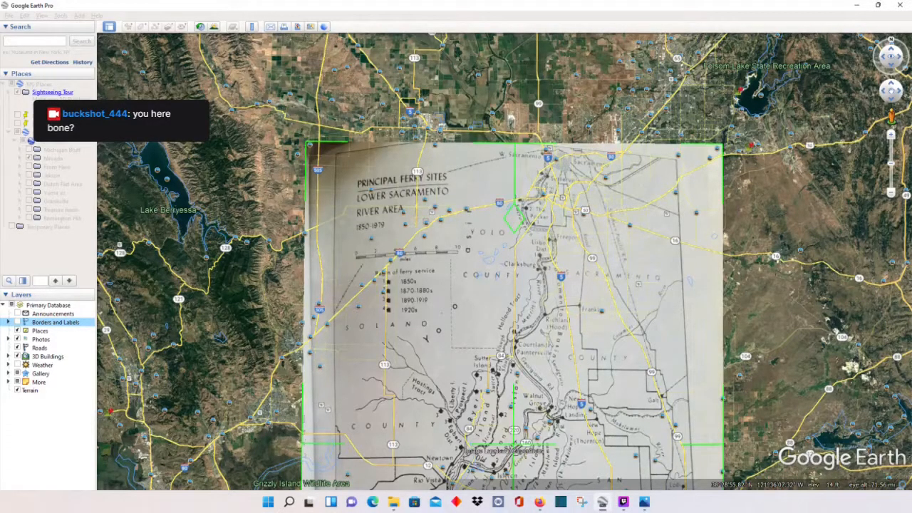
Step: Turn the Borders and Labels layer back on
scroll(528, 207, up, 5)
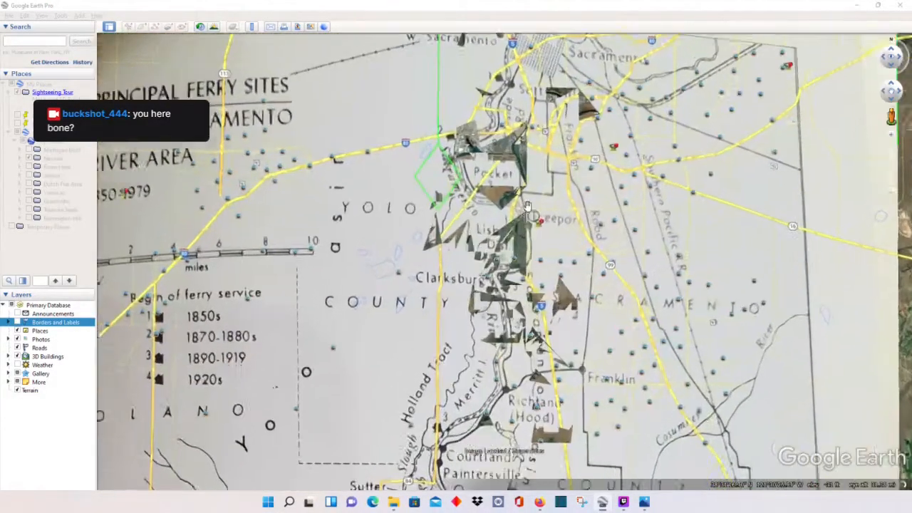
scroll(513, 153, down, 5)
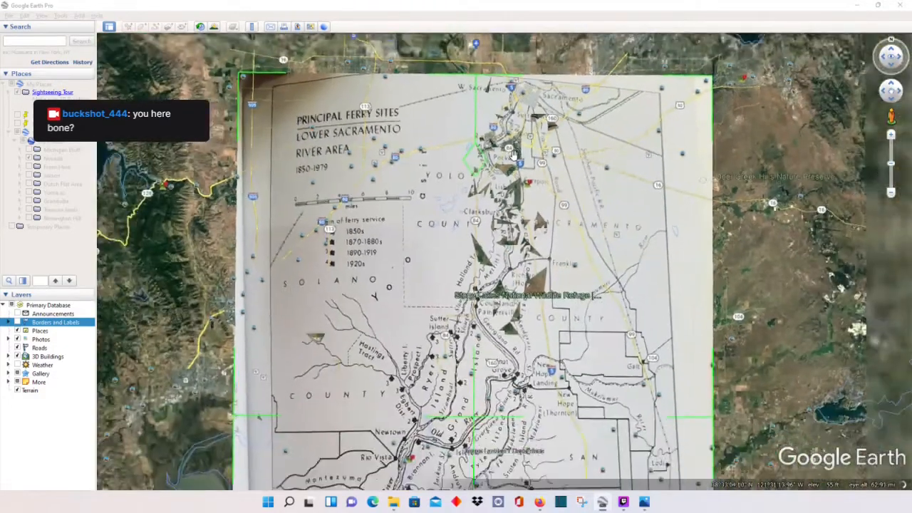
scroll(514, 154, down, 2)
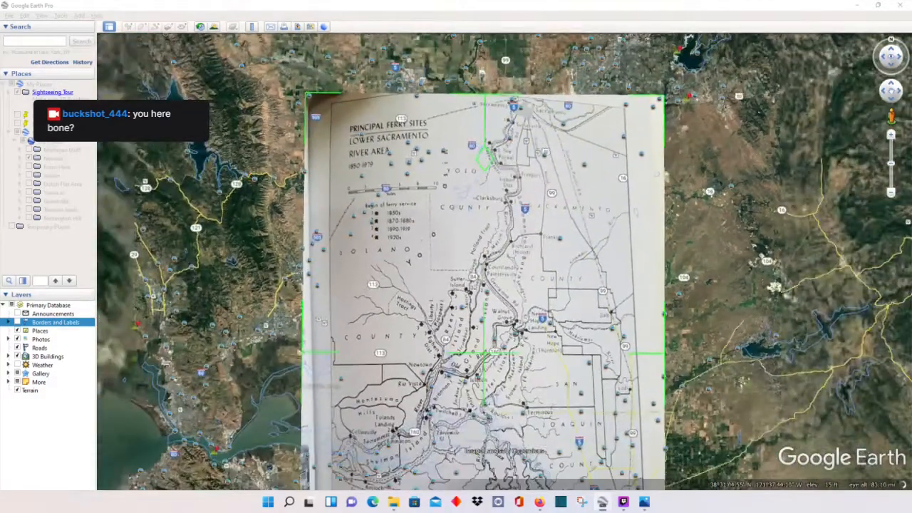
click(18, 322)
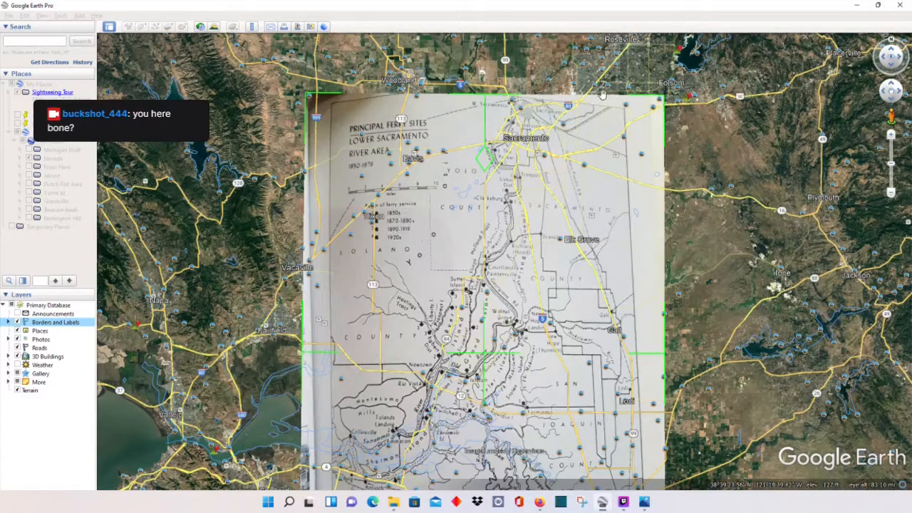
Step: Lower the overlay's top edge and stretch its right edge outward over the lower delta
drag(490, 100, 488, 131)
scroll(637, 299, up, 5)
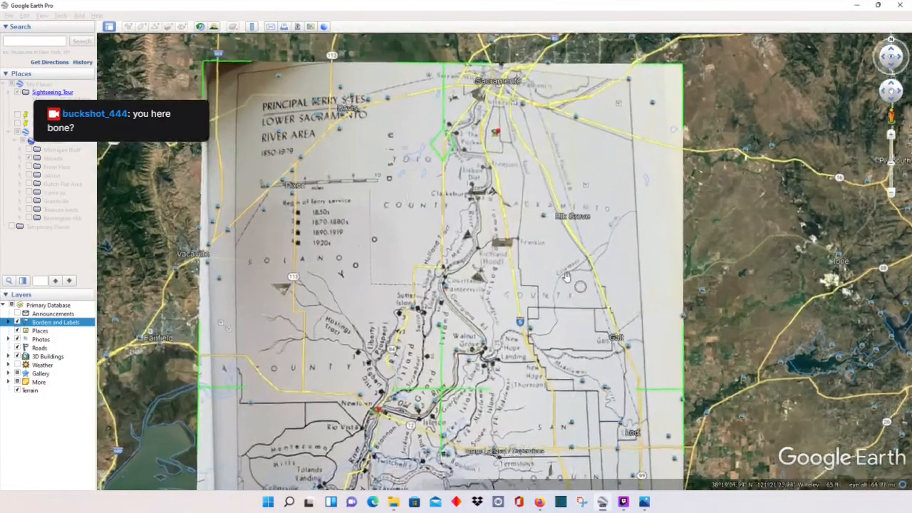
drag(573, 287, 481, 147)
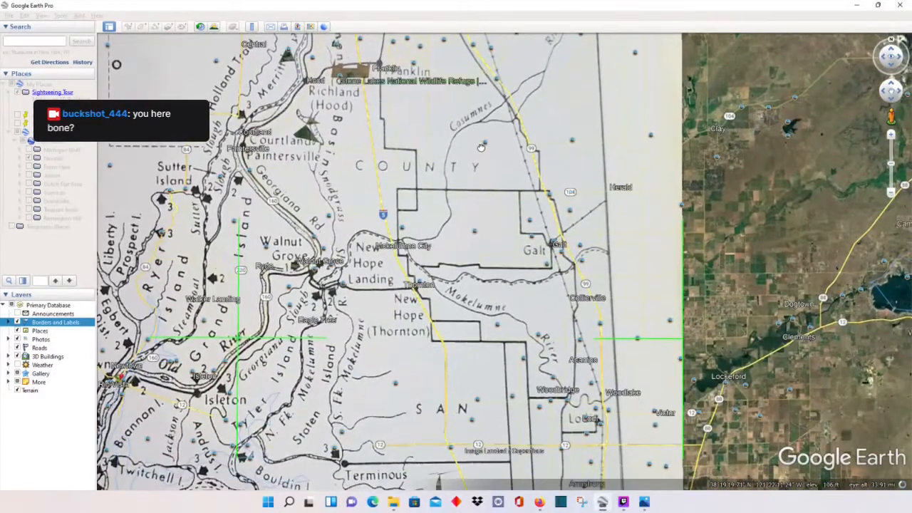
drag(681, 345, 698, 294)
scroll(644, 360, down, 4)
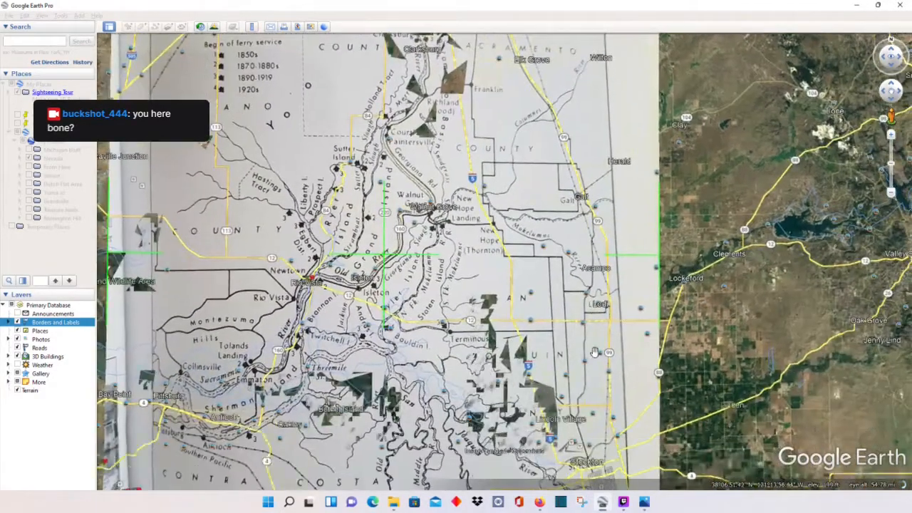
scroll(667, 305, up, 3)
scroll(494, 300, down, 3)
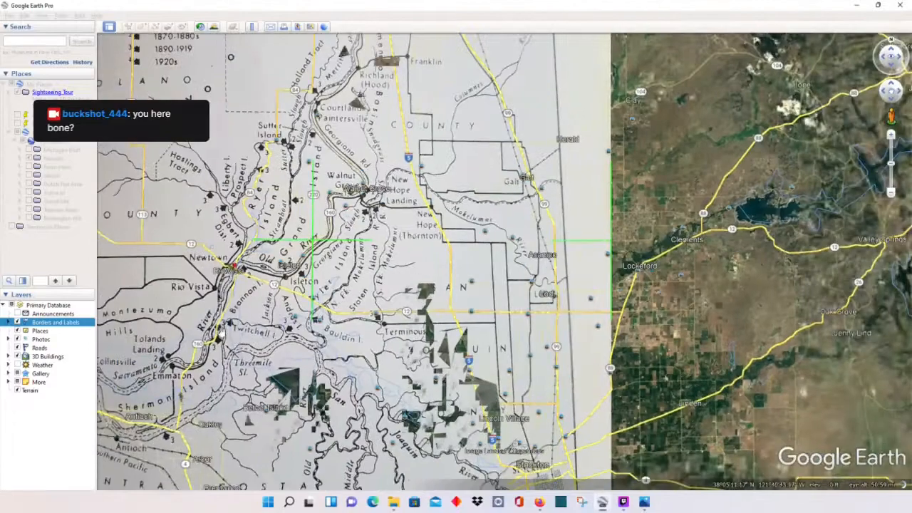
drag(683, 302, 820, 171)
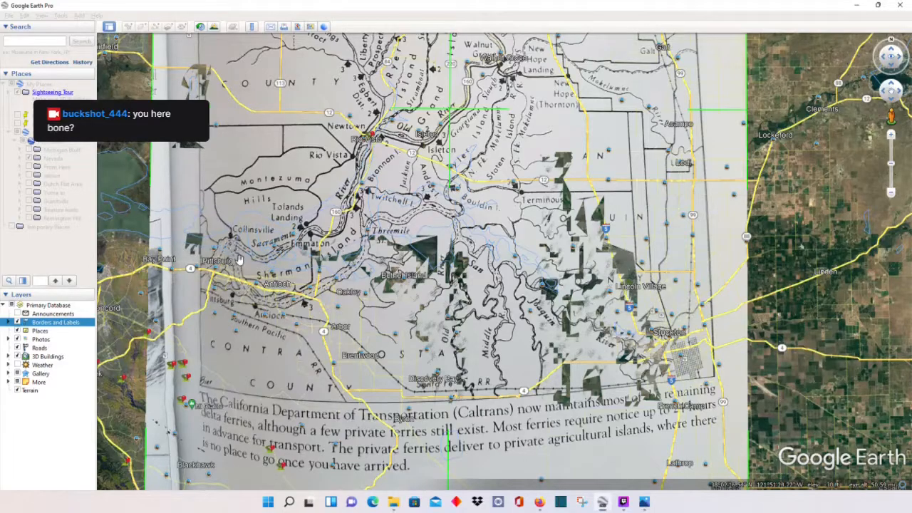
scroll(242, 260, down, 2)
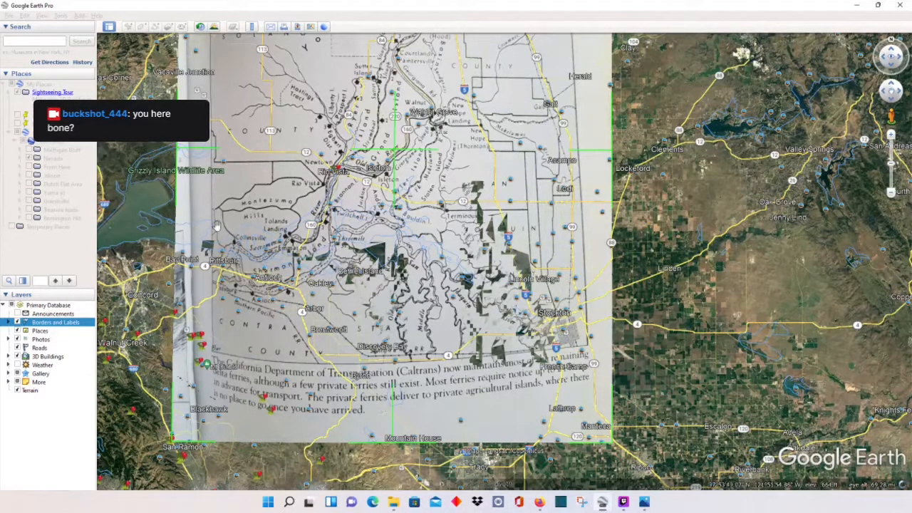
scroll(240, 281, up, 1)
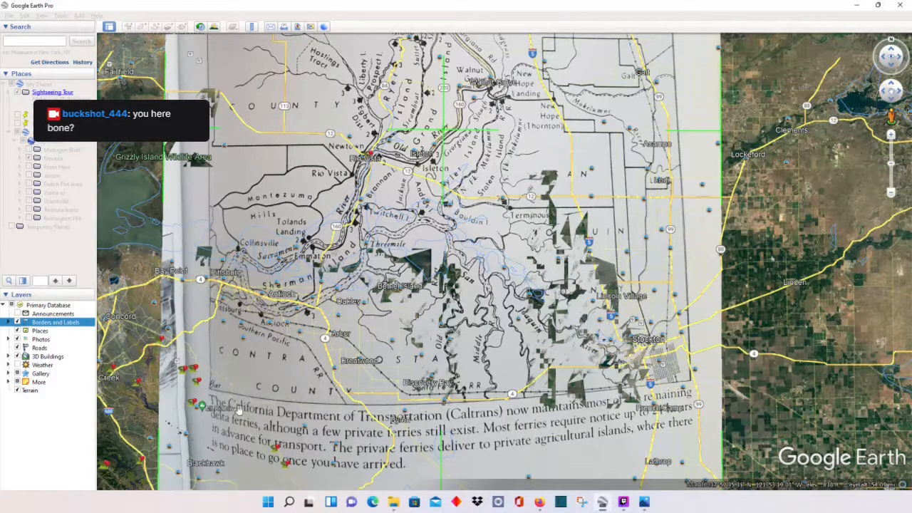
Step: Pull in the bottom-left corner, lower the top edge, nudge the overlay up, and bring back its settings dialog
scroll(263, 355, down, 5)
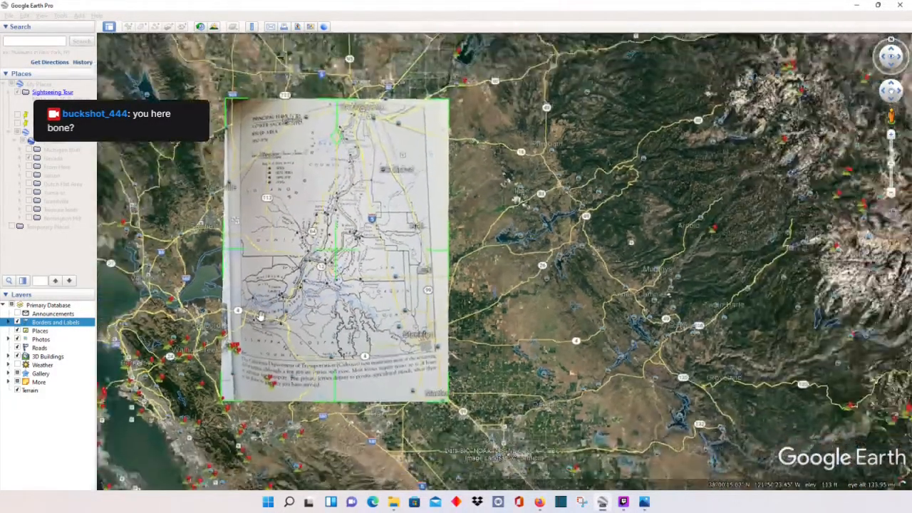
drag(222, 404, 233, 394)
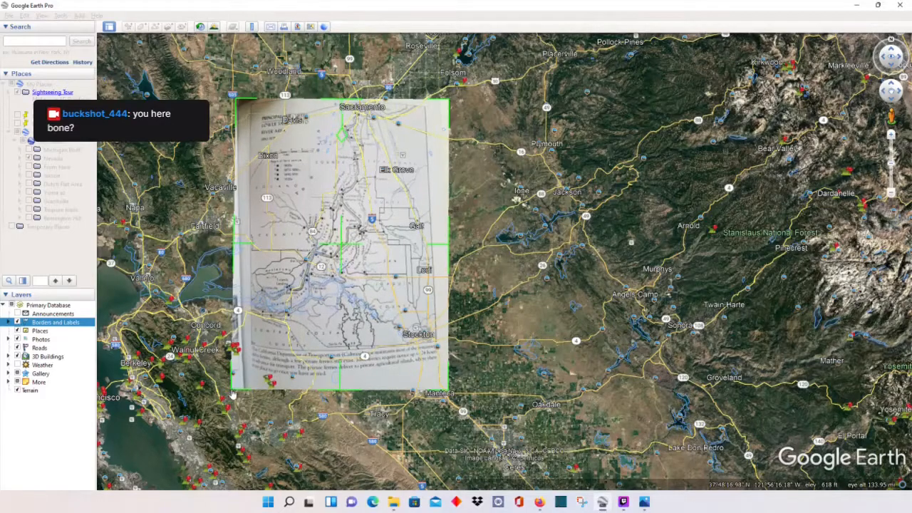
drag(340, 107, 335, 110)
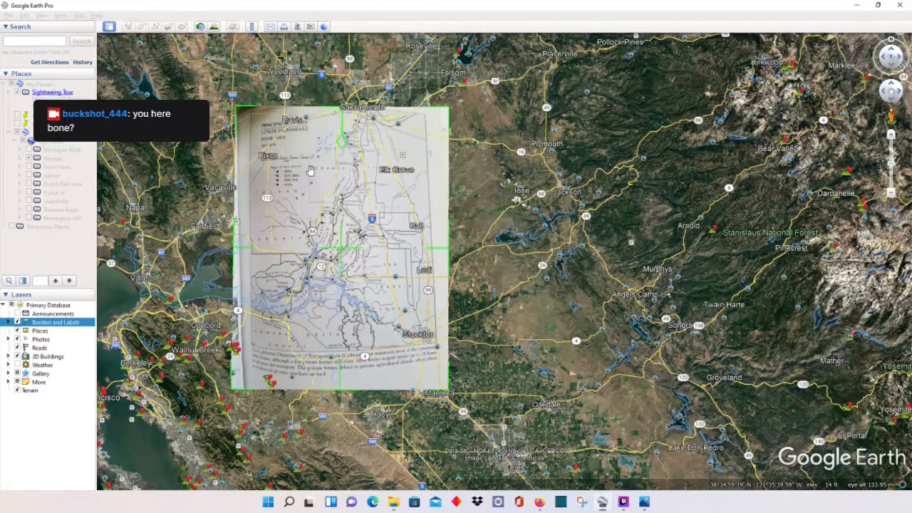
scroll(250, 303, up, 5)
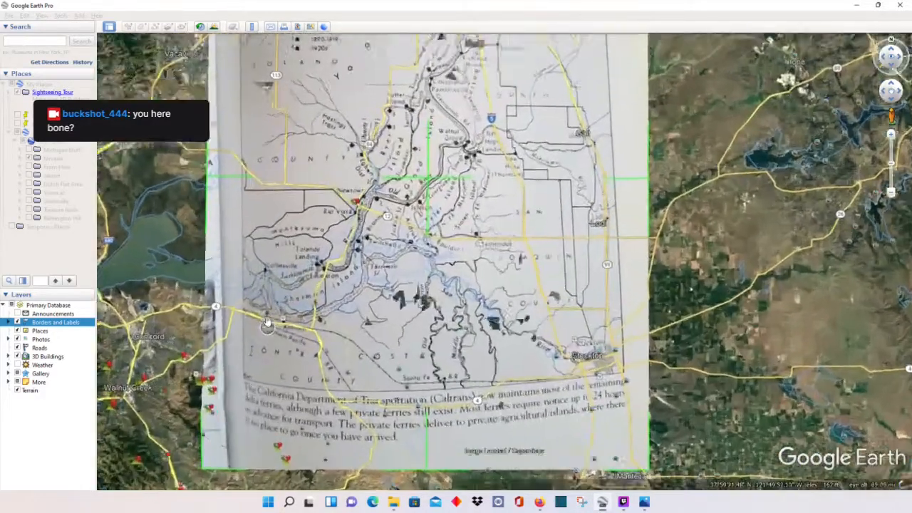
scroll(153, 280, down, 5)
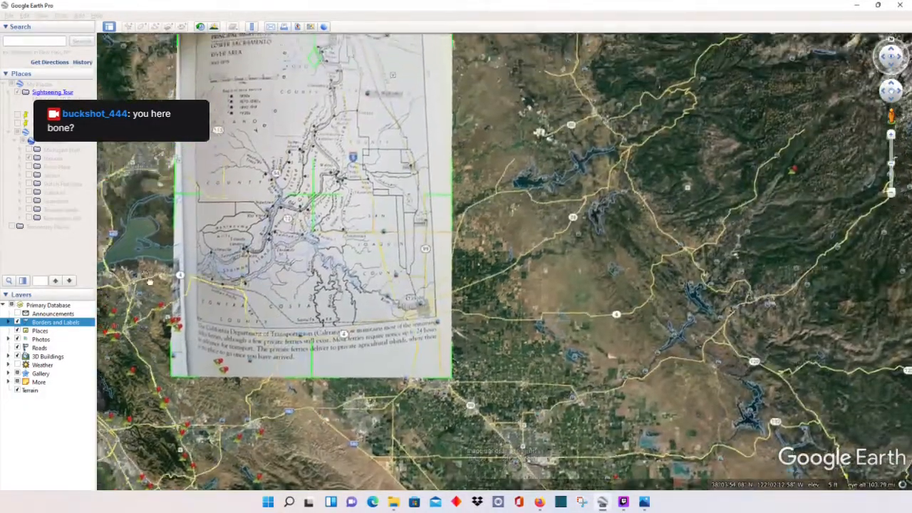
drag(150, 282, 183, 344)
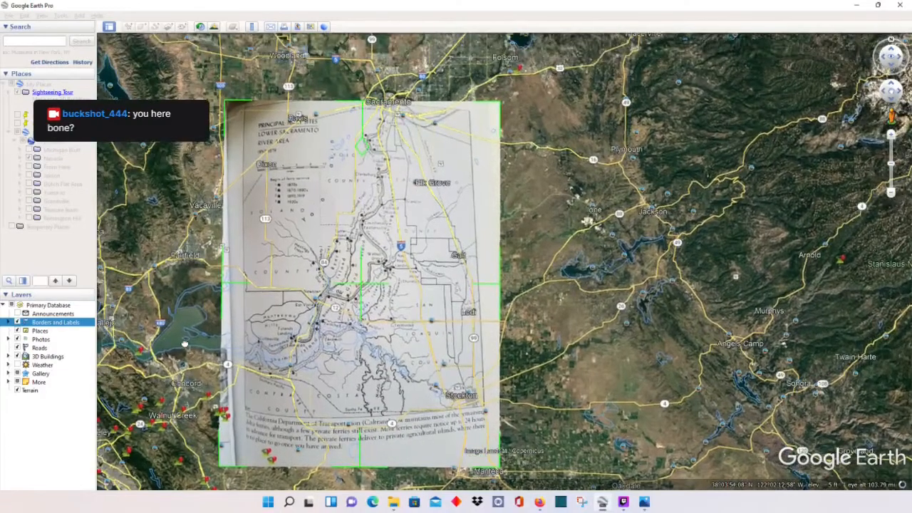
drag(362, 288, 361, 284)
scroll(331, 371, up, 4)
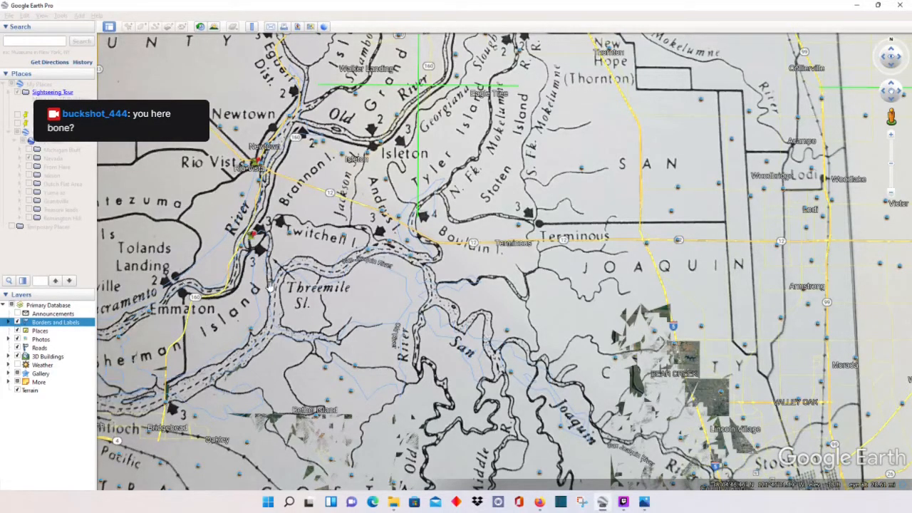
drag(0, 94, 392, 101)
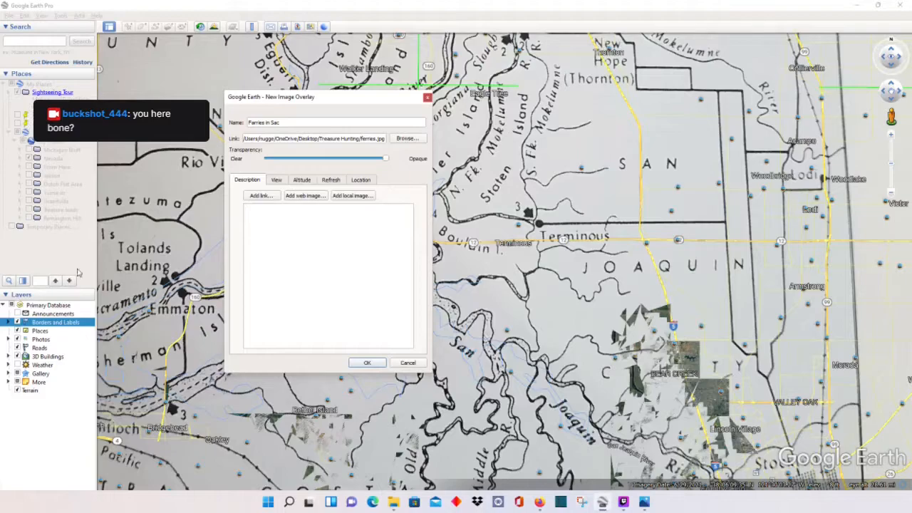
Step: Save the Ferries in Sac overlay and reposition its entry in the places list
click(366, 364)
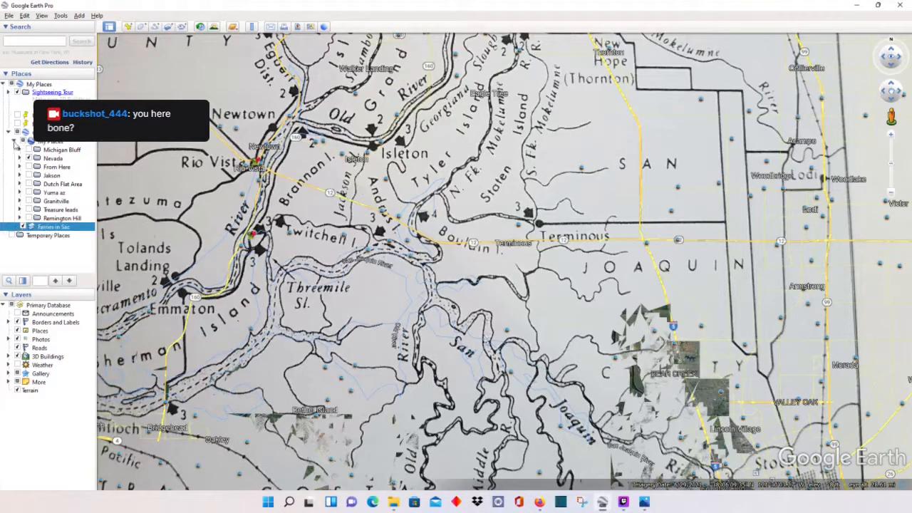
drag(46, 228, 36, 257)
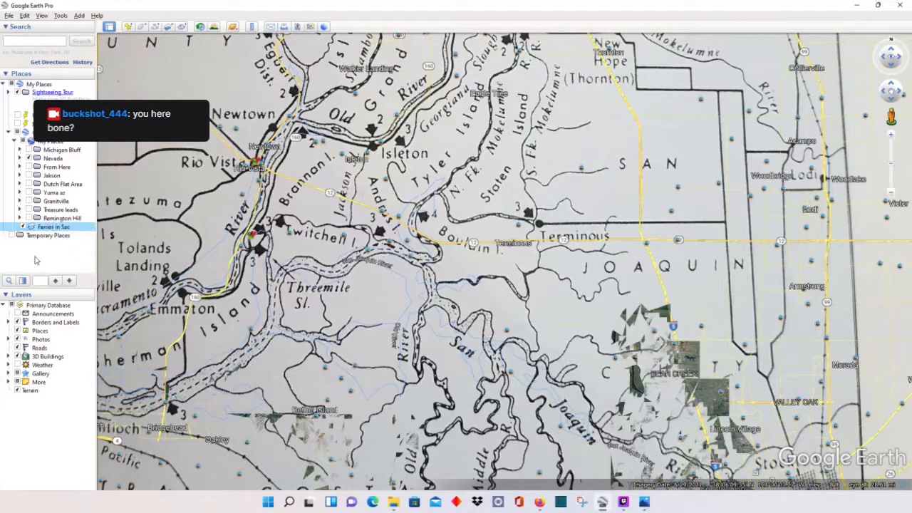
click(36, 256)
click(46, 228)
mouse_move(47, 229)
mouse_down()
mouse_move(53, 145)
mouse_move(60, 228)
mouse_up()
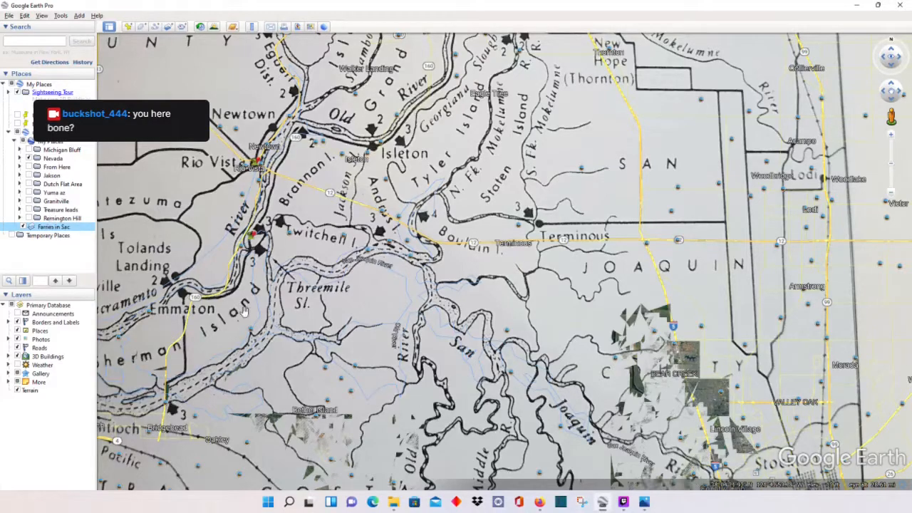
Step: Pan across the ferry map overlay to bring its caption text into view
drag(300, 348, 326, 300)
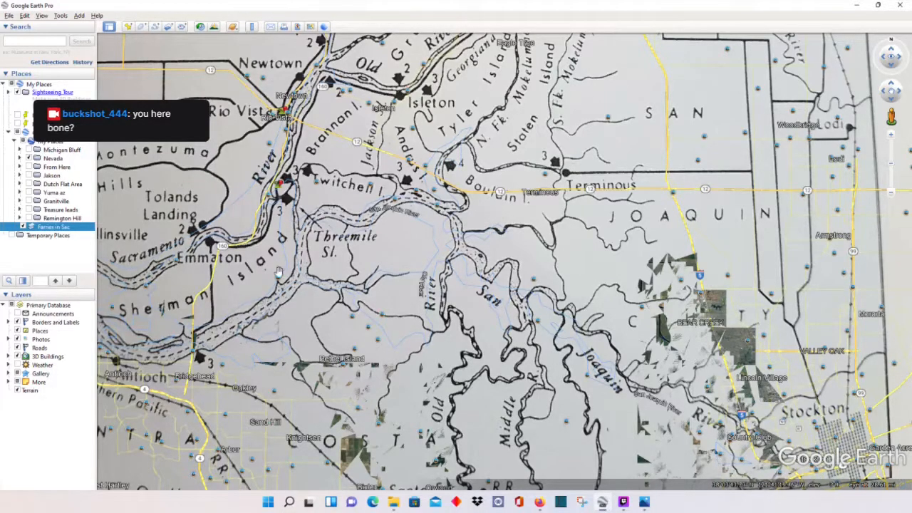
drag(281, 257, 404, 242)
drag(274, 196, 237, 211)
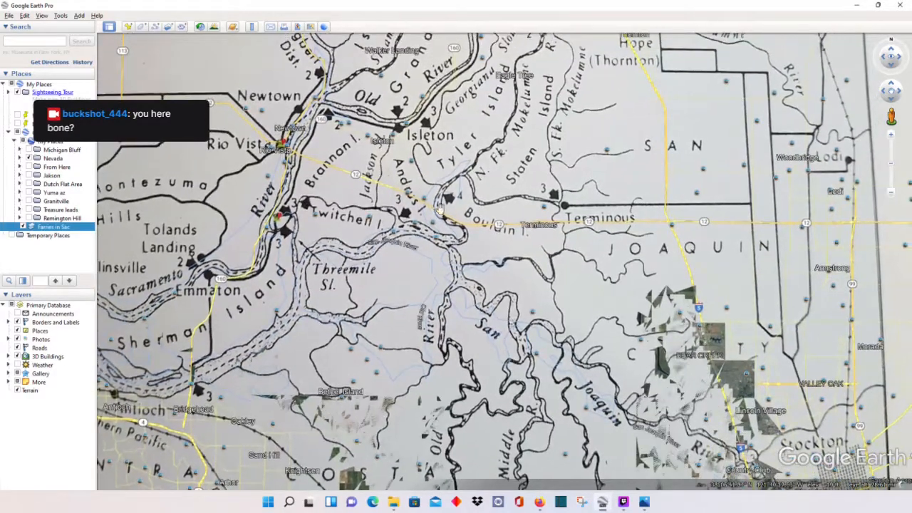
drag(440, 209, 476, 142)
drag(205, 329, 345, 254)
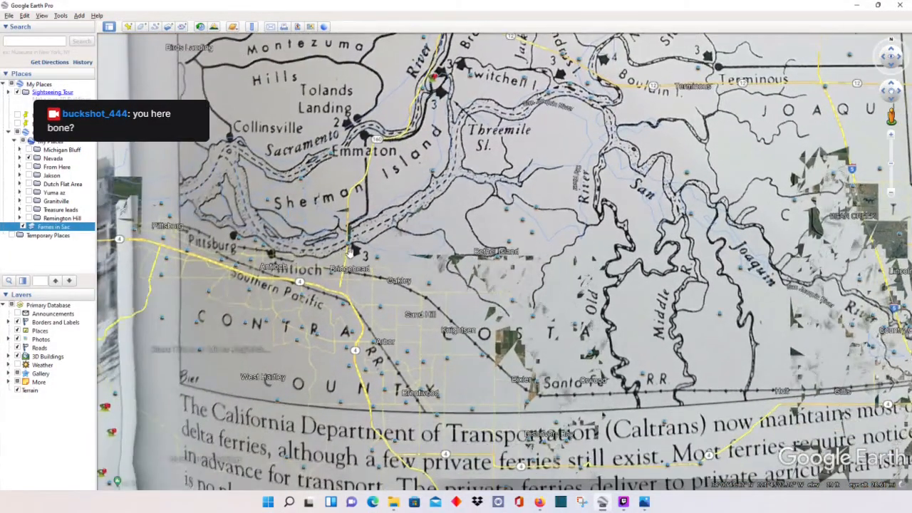
scroll(344, 255, up, 3)
scroll(355, 265, down, 3)
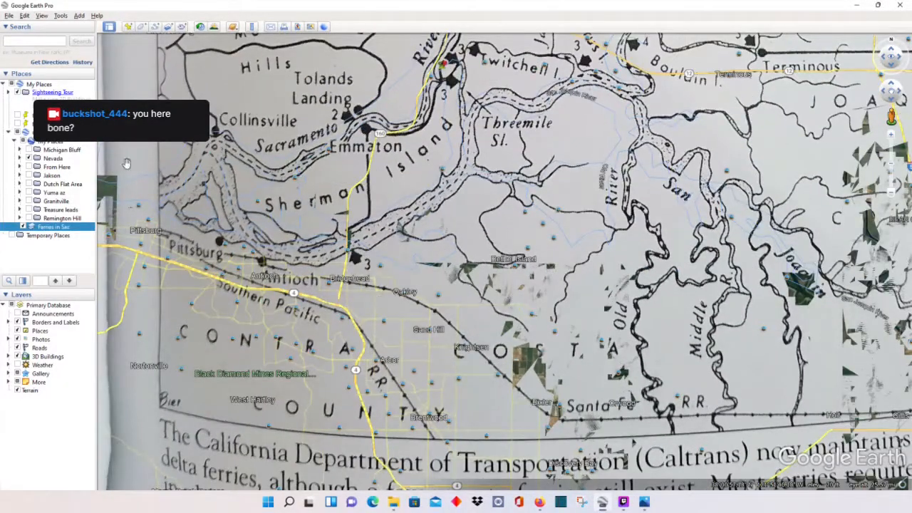
Step: Add a new placemark and drop its pin on the ferry marker near Antioch
click(129, 27)
drag(325, 91, 0, 93)
mouse_move(504, 255)
mouse_down()
mouse_move(357, 255)
mouse_move(366, 253)
mouse_move(355, 265)
mouse_up()
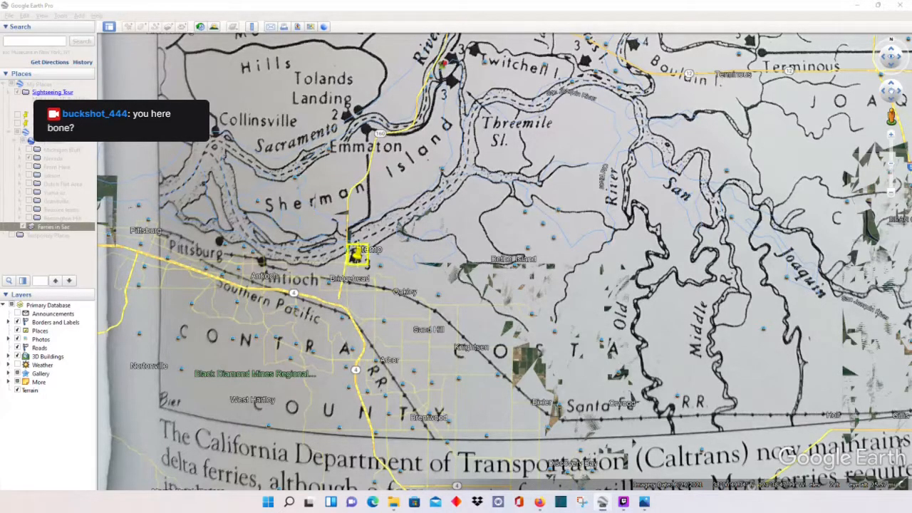
Step: Save the placemark as 'temp' and open the Ferries in Sac overlay's properties
key(Return)
click(55, 227)
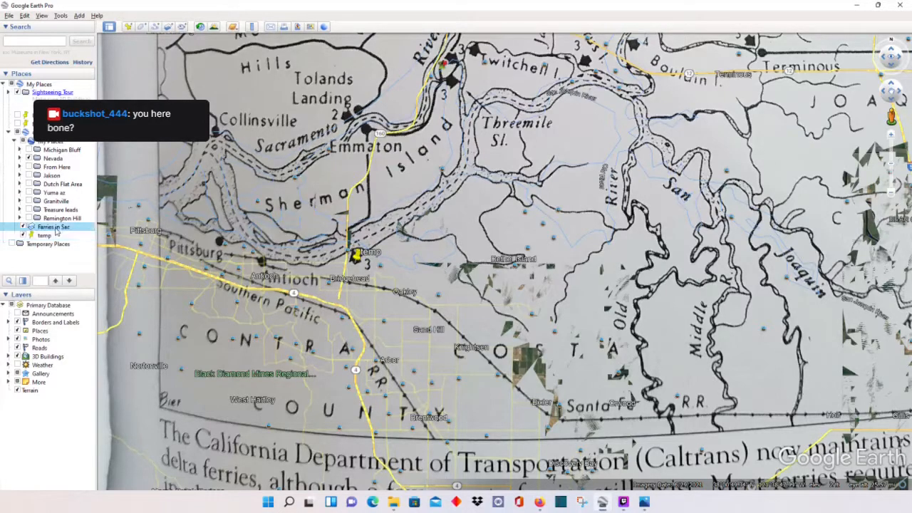
right_click(55, 227)
click(101, 338)
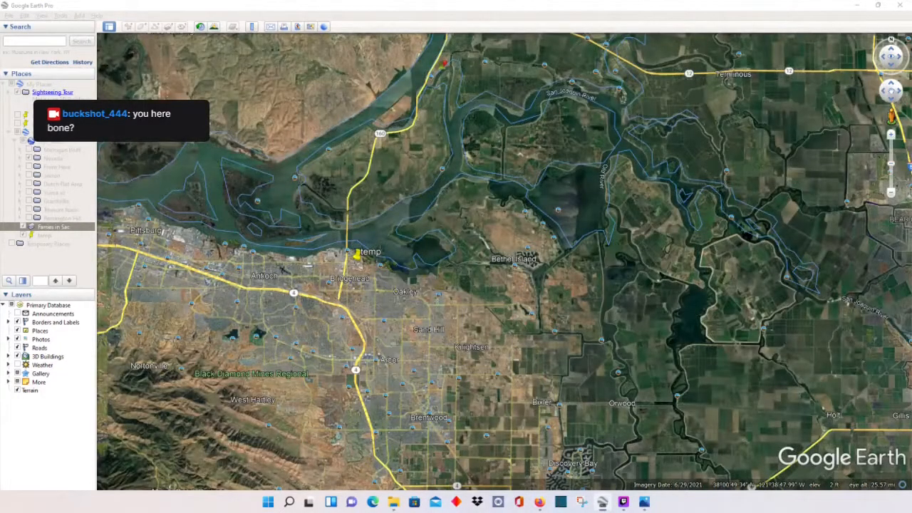
Step: Zoom and pan around the temp placemark to view the delta towns through the overlay
scroll(349, 262, up, 5)
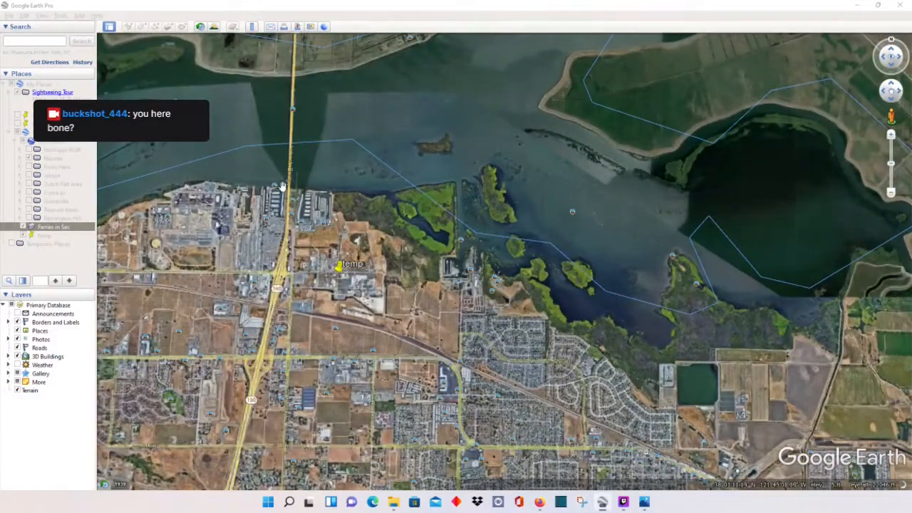
scroll(386, 196, down, 2)
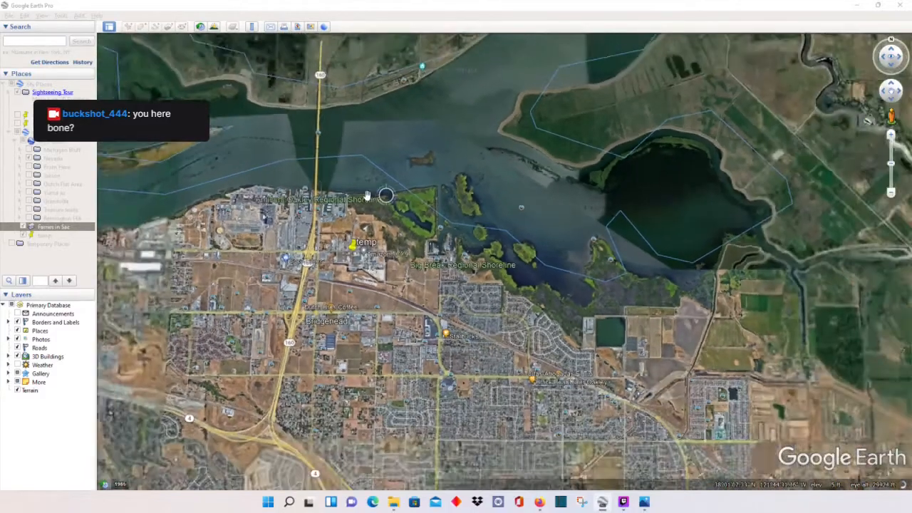
scroll(359, 194, down, 5)
drag(430, 131, 318, 280)
scroll(420, 225, down, 2)
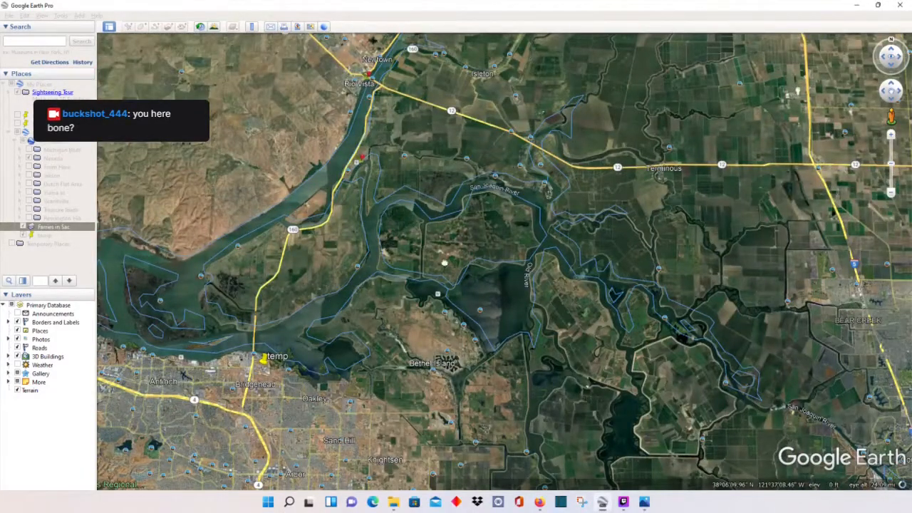
drag(459, 213, 410, 299)
scroll(393, 281, down, 2)
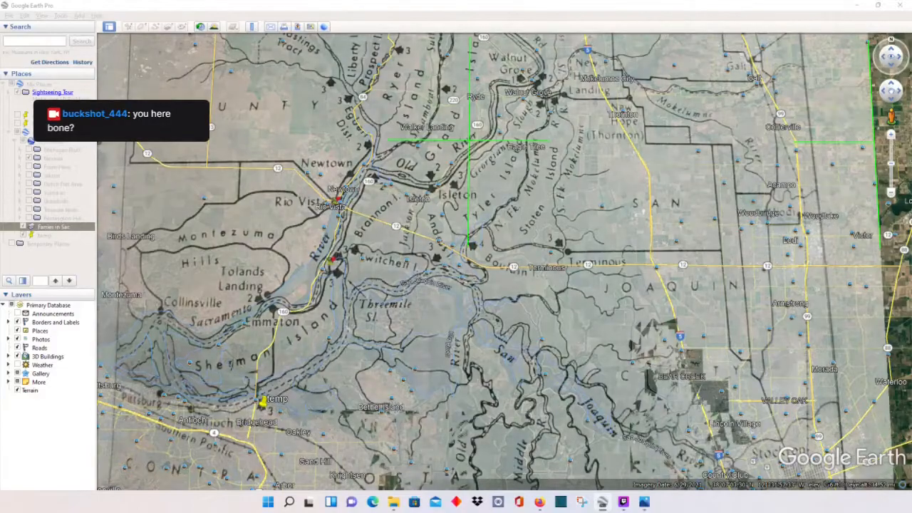
Step: Pan and zoom the map over the ferry overlay toward Terminous
scroll(371, 236, down, 5)
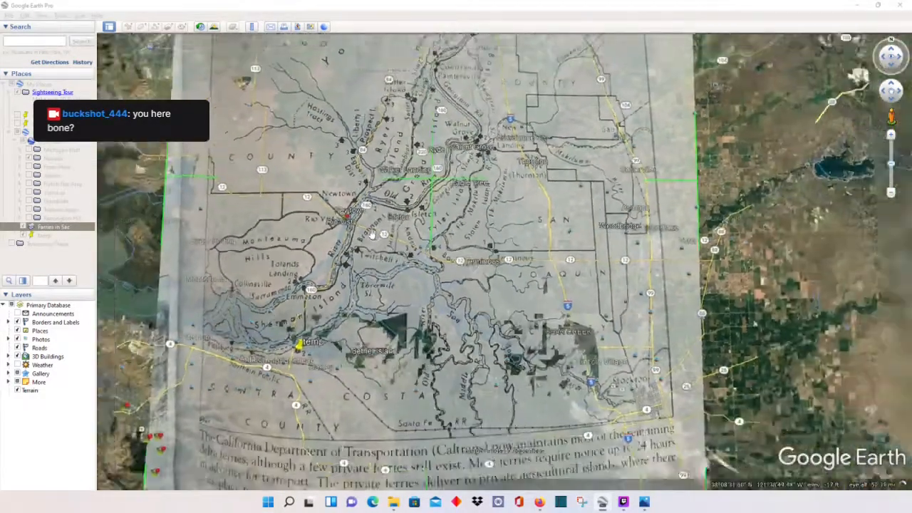
scroll(371, 237, down, 2)
drag(371, 237, 378, 387)
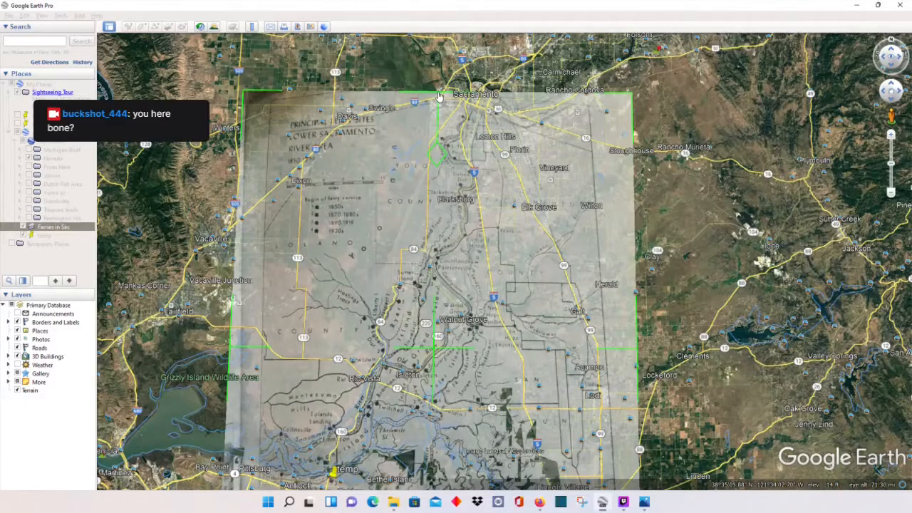
drag(465, 450, 420, 336)
scroll(419, 335, up, 4)
scroll(365, 314, up, 3)
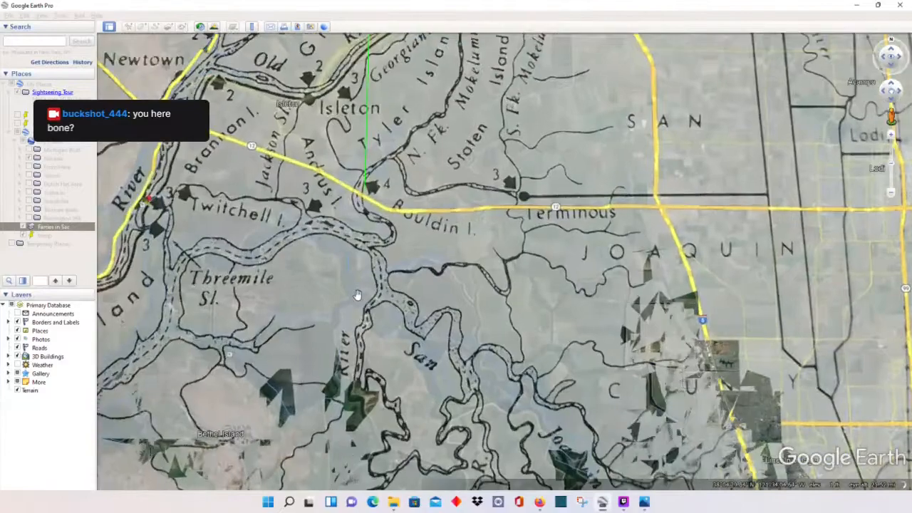
scroll(348, 286, up, 3)
drag(327, 273, 279, 350)
scroll(320, 286, down, 1)
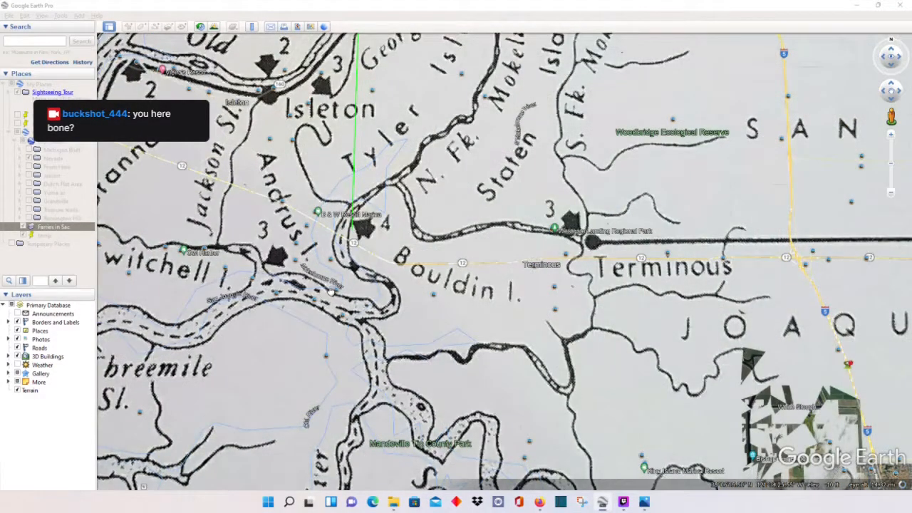
drag(321, 286, 387, 326)
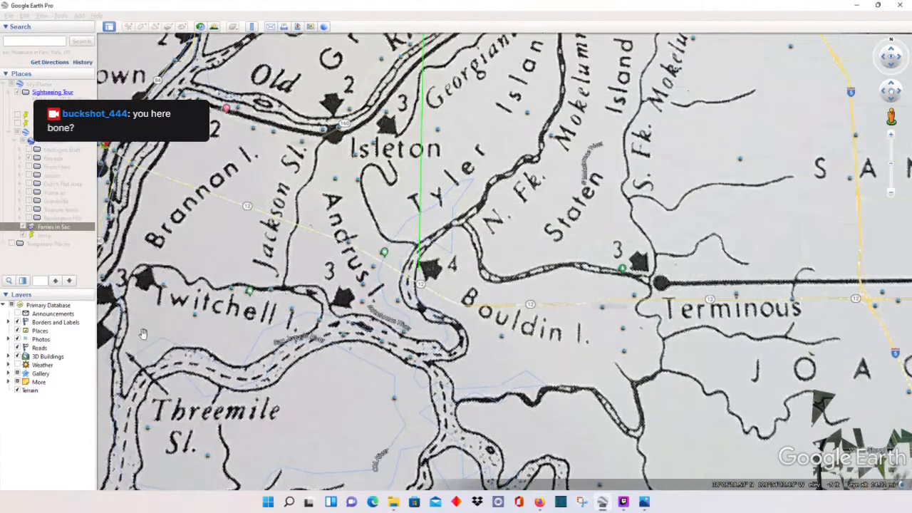
Step: Turn off the Borders and Labels layer and centre the view on Terminous
click(19, 322)
drag(461, 290, 445, 345)
drag(481, 379, 444, 346)
drag(473, 221, 348, 246)
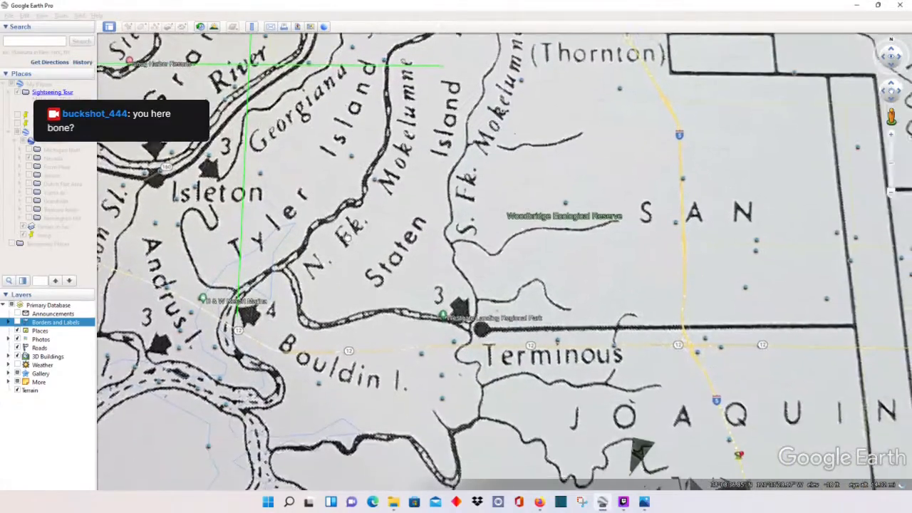
scroll(425, 268, up, 4)
scroll(425, 267, down, 3)
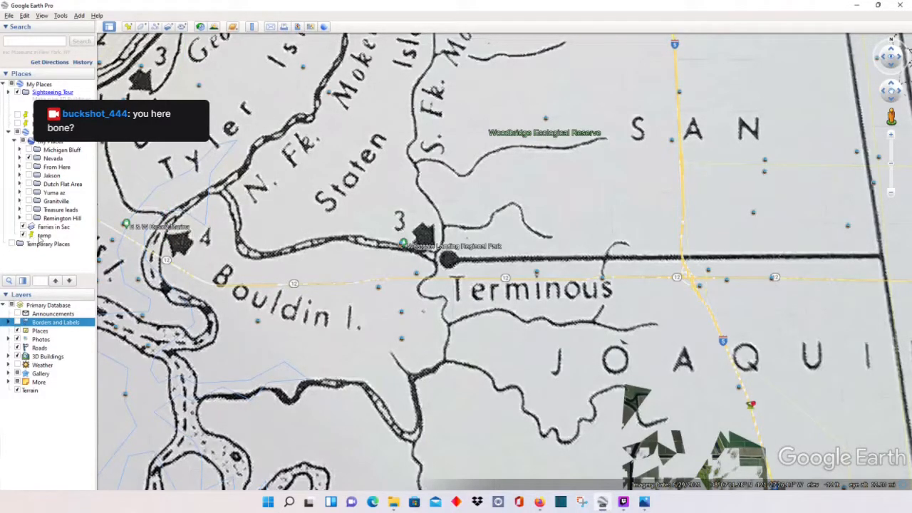
right_click(41, 237)
Step: Move temp onto the number-3 ferry symbol beside Terminous, then bring up the Ferries in Sac menu
click(95, 368)
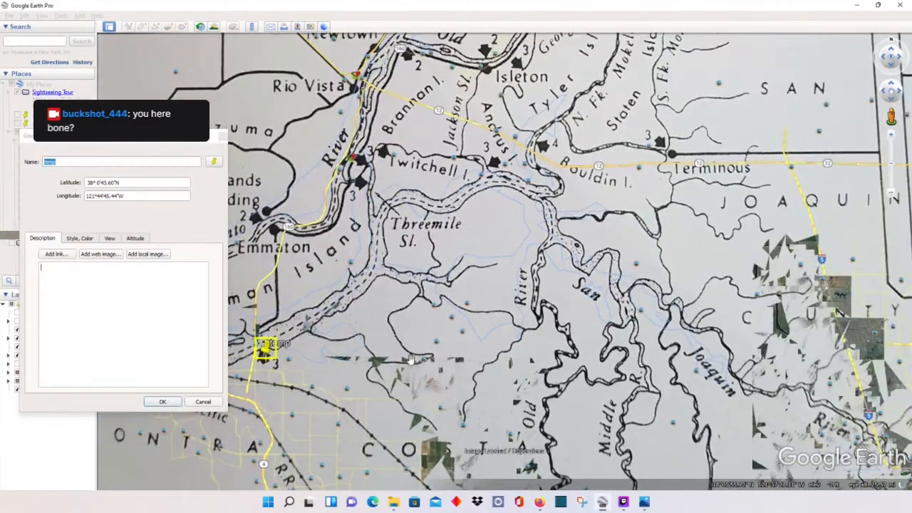
drag(265, 345, 660, 149)
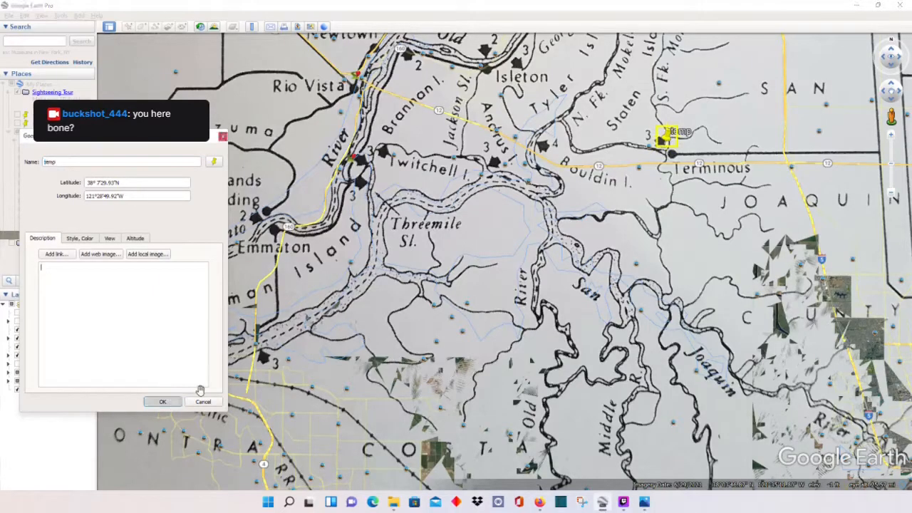
click(163, 402)
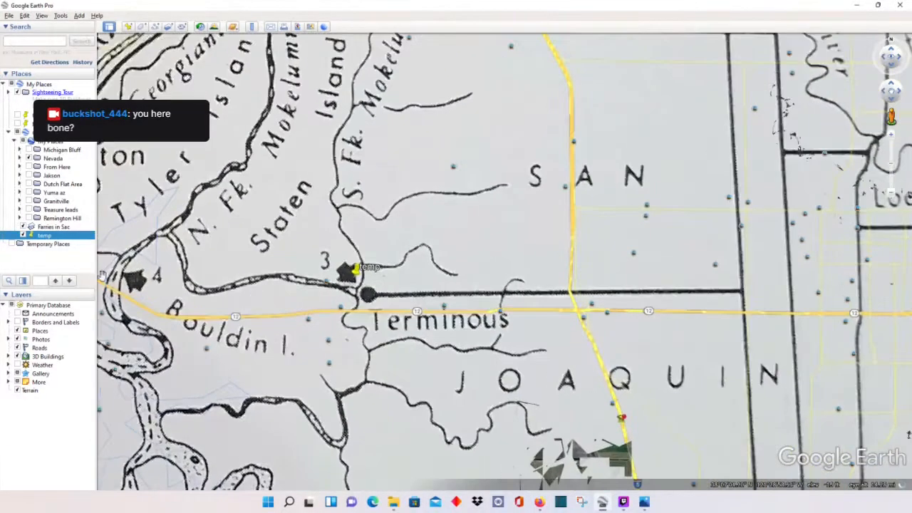
click(64, 226)
right_click(64, 227)
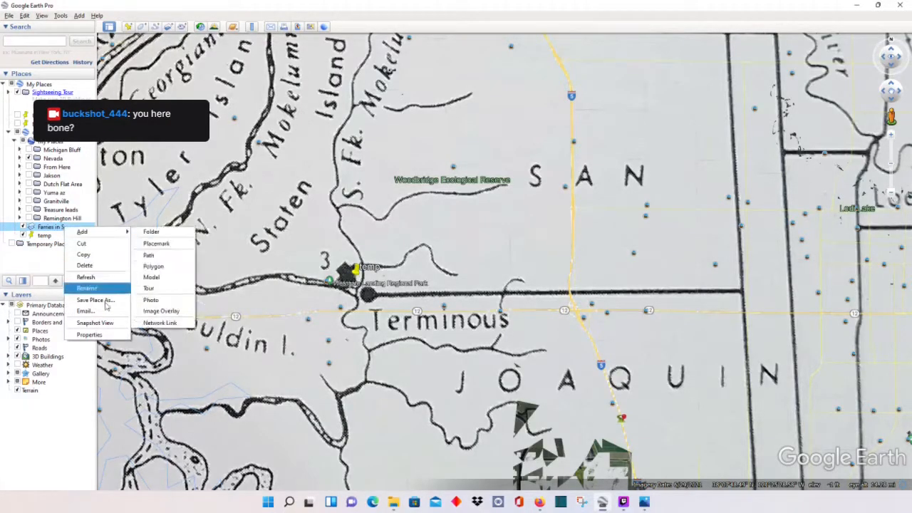
Step: Make the Ferries in Sac overlay partly transparent, centred on Terminous and temp, then select temp
click(107, 336)
drag(182, 203, 125, 206)
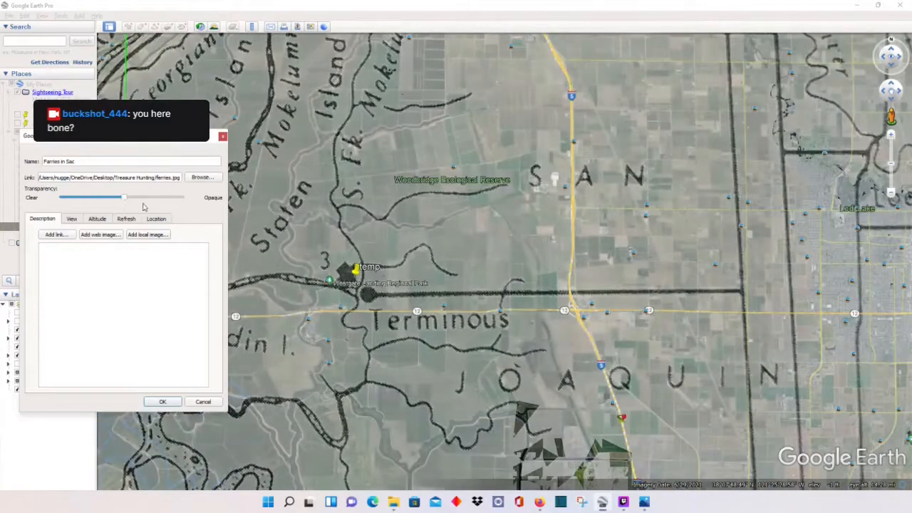
drag(291, 252, 431, 266)
scroll(400, 270, up, 5)
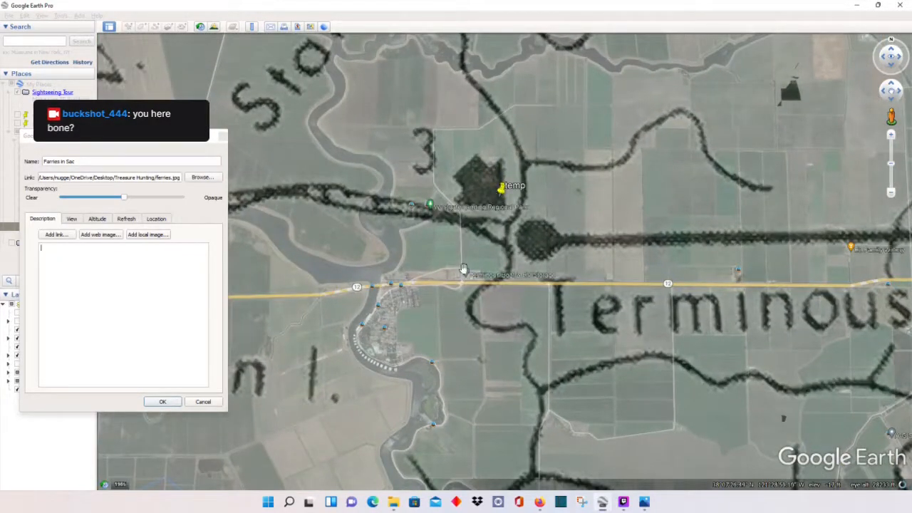
drag(464, 275, 464, 294)
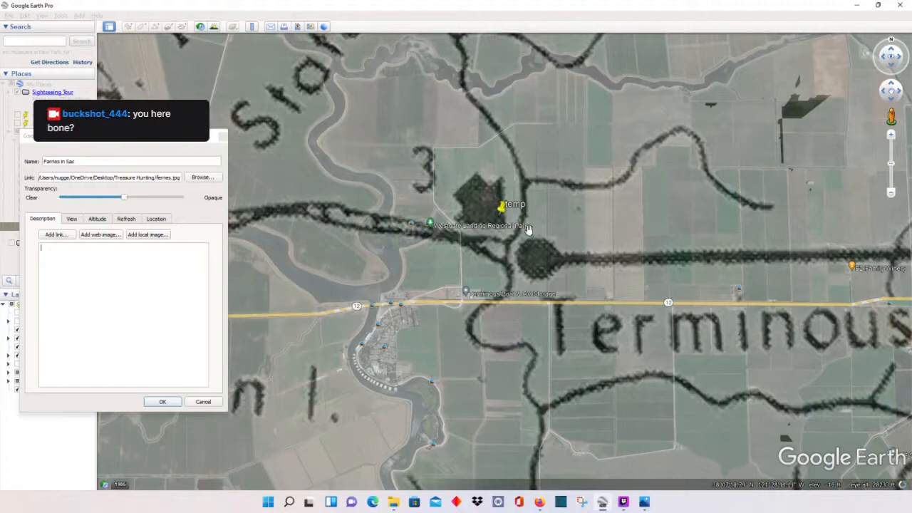
drag(481, 267, 464, 309)
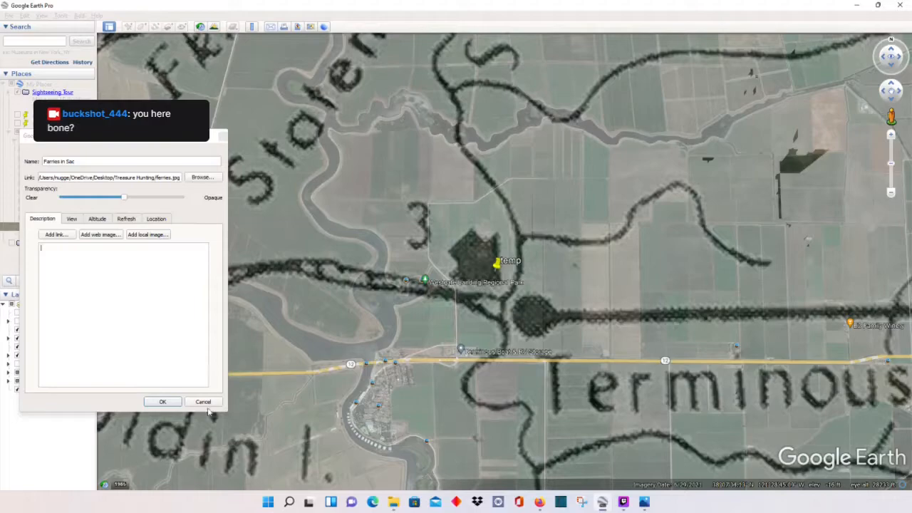
click(163, 402)
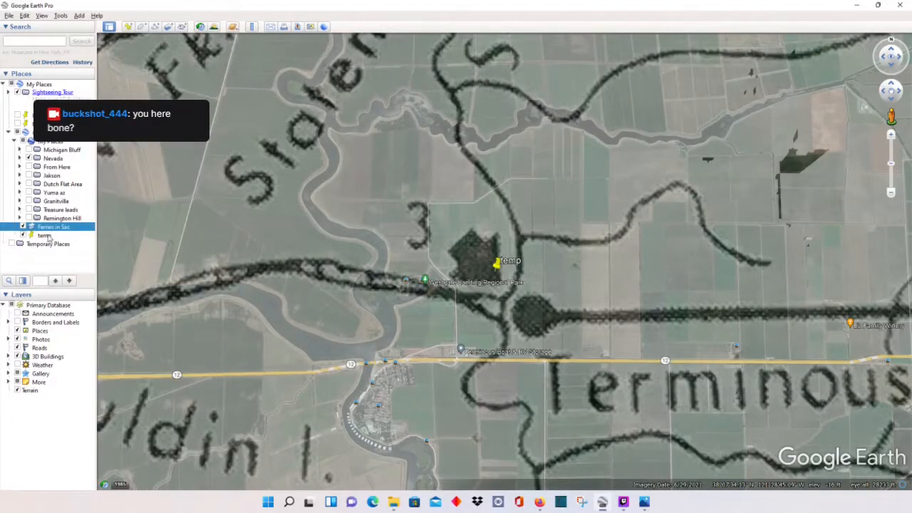
click(45, 236)
Step: Move the temp placemark southwest onto the river bank just north of Highway 12
right_click(47, 237)
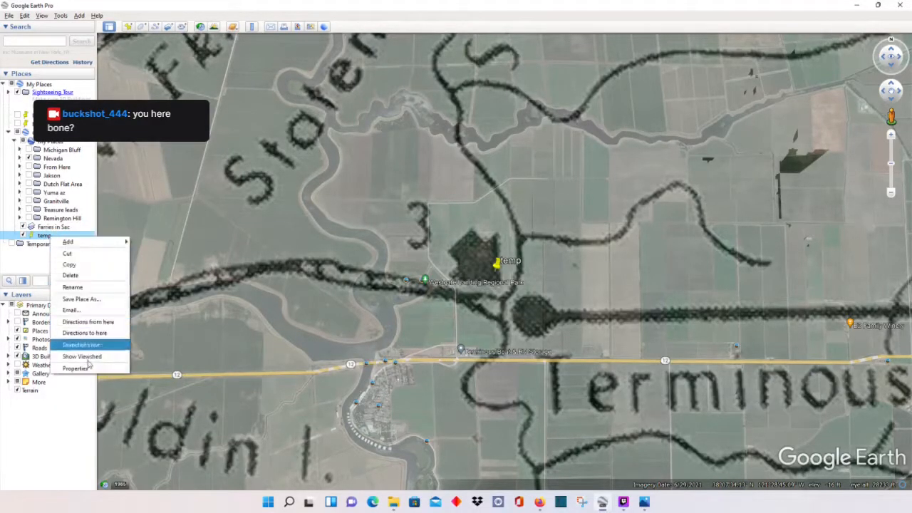
click(87, 370)
drag(489, 268, 366, 328)
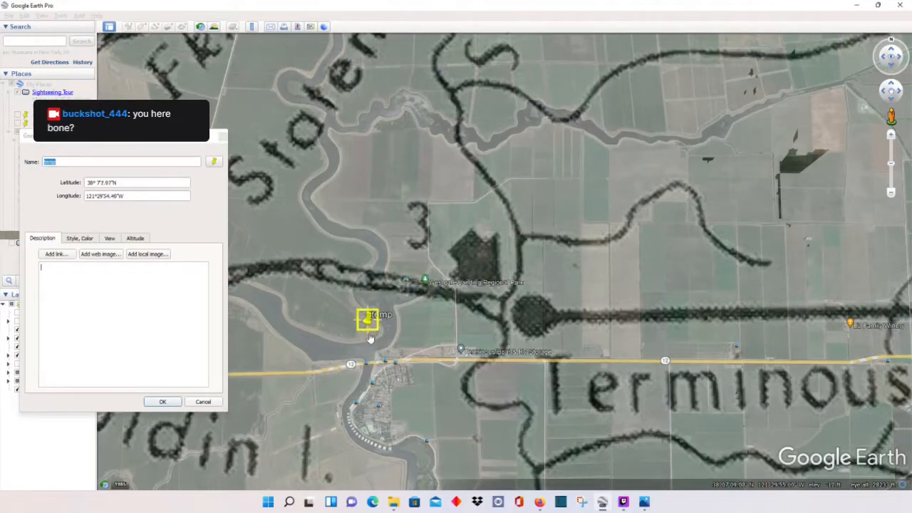
click(200, 377)
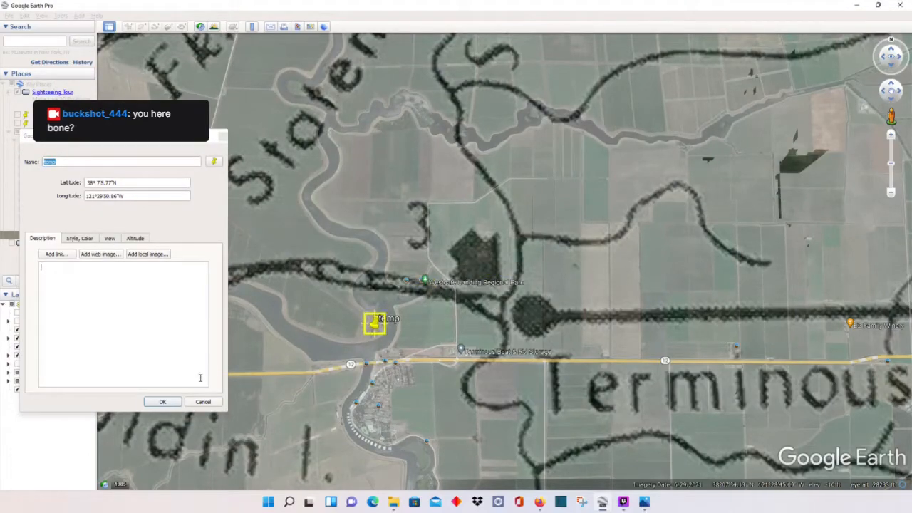
click(163, 402)
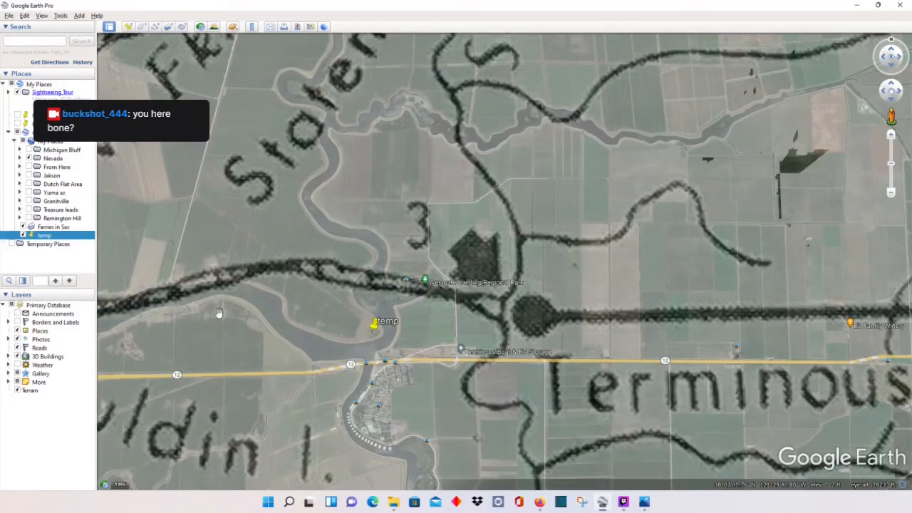
Step: Slide the Ferries in Sac transparency to Clear and zoom in around temp
right_click(59, 229)
click(89, 335)
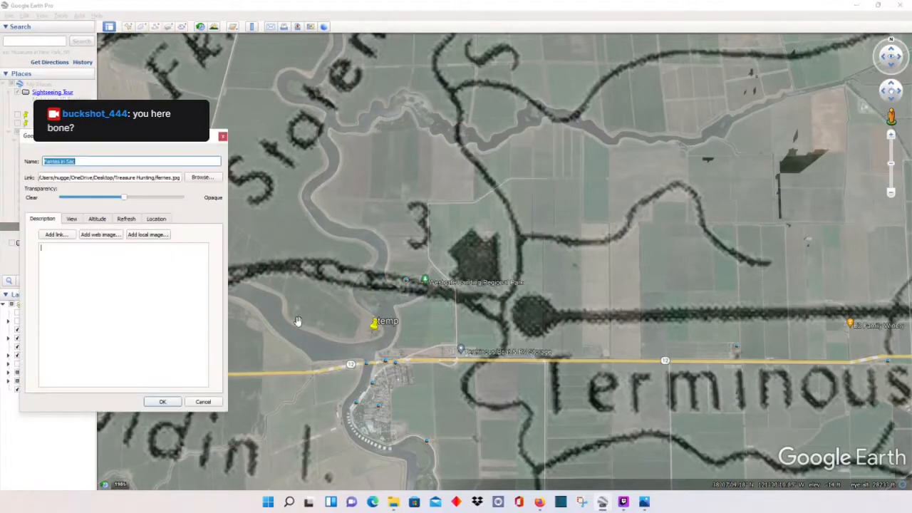
drag(127, 196, 62, 198)
scroll(371, 339, up, 2)
scroll(371, 339, up, 5)
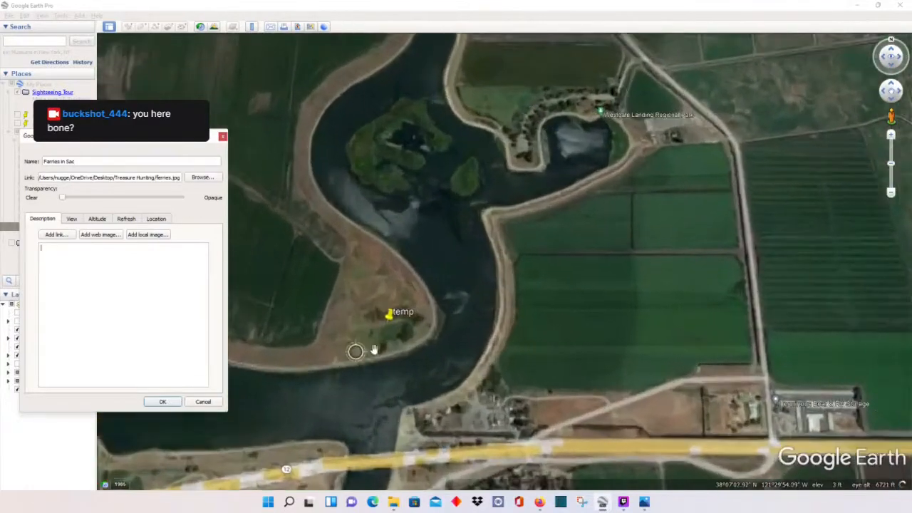
scroll(404, 312, up, 3)
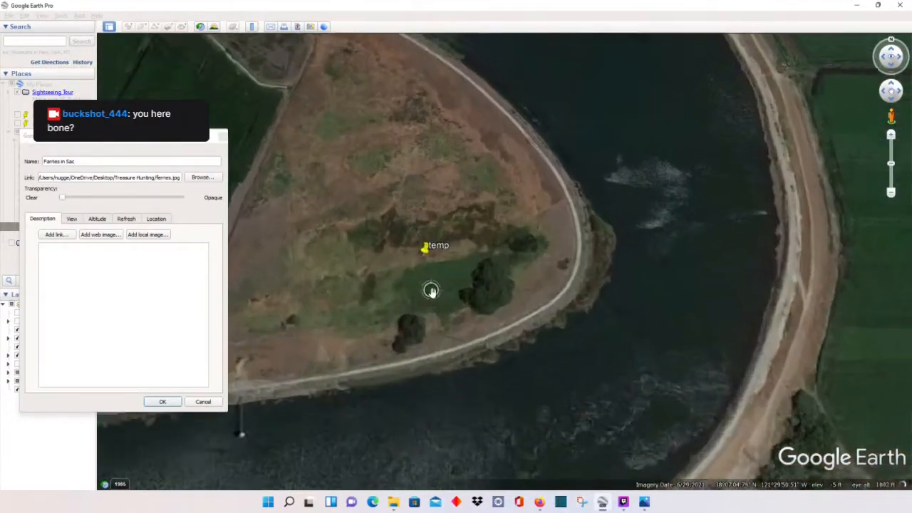
scroll(483, 301, down, 3)
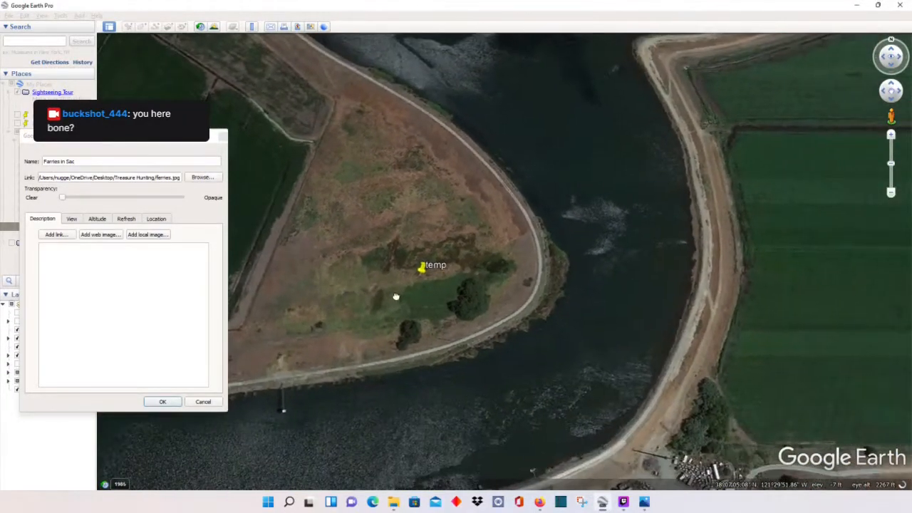
drag(381, 230, 456, 164)
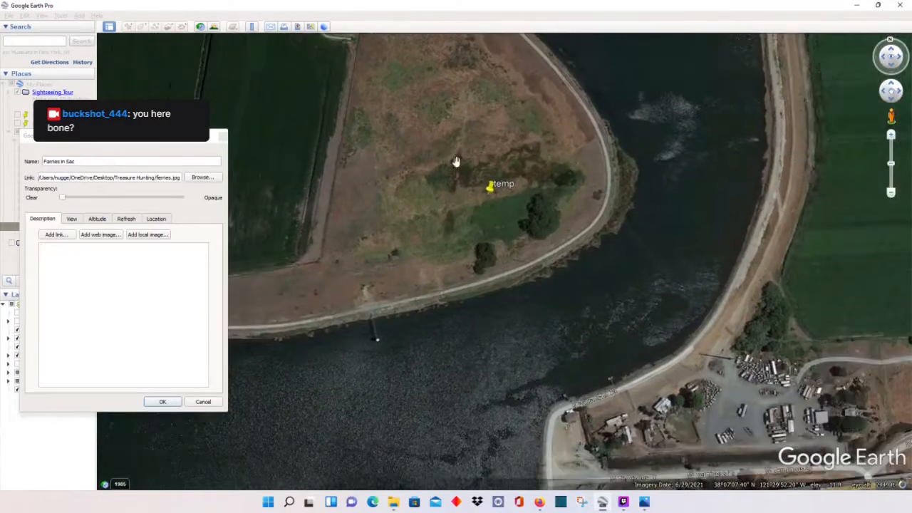
scroll(469, 164, down, 2)
drag(484, 195, 473, 204)
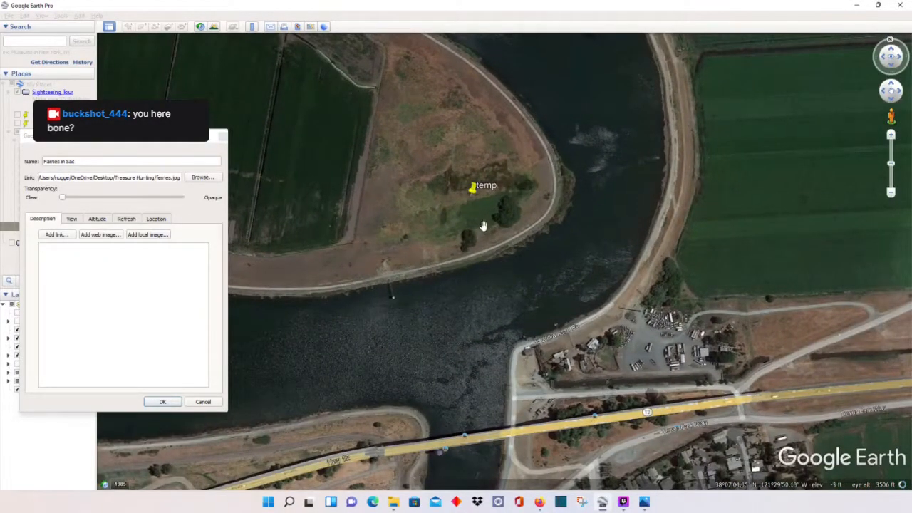
scroll(540, 224, up, 5)
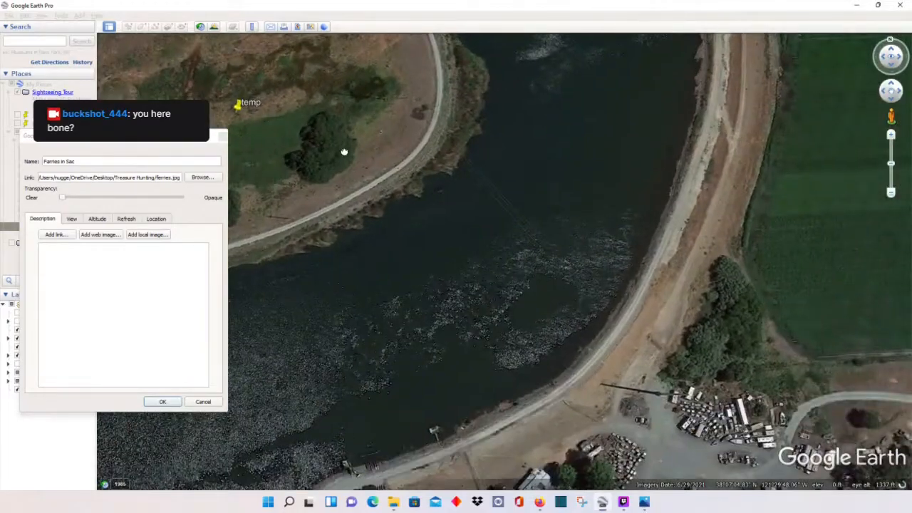
Step: Inspect the river bend and levee road southeast of temp, then recentre on the placemark
drag(344, 152, 267, 119)
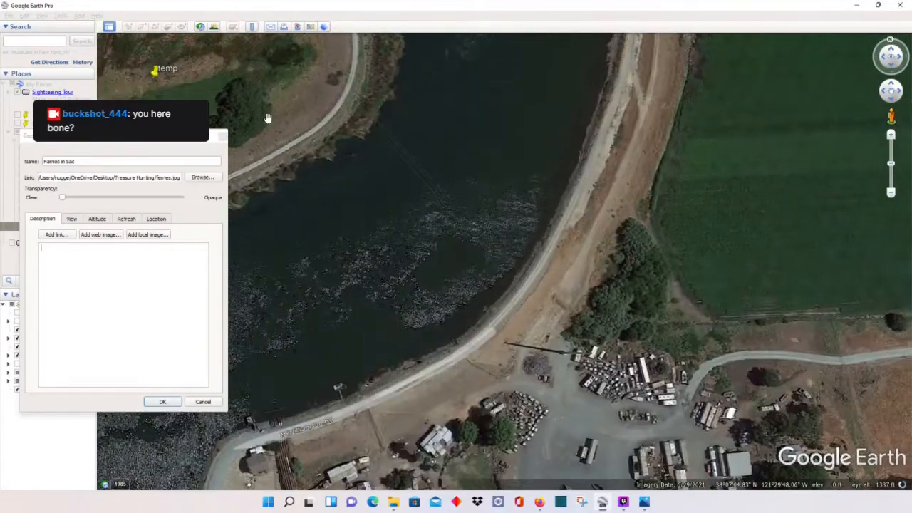
drag(345, 120, 415, 289)
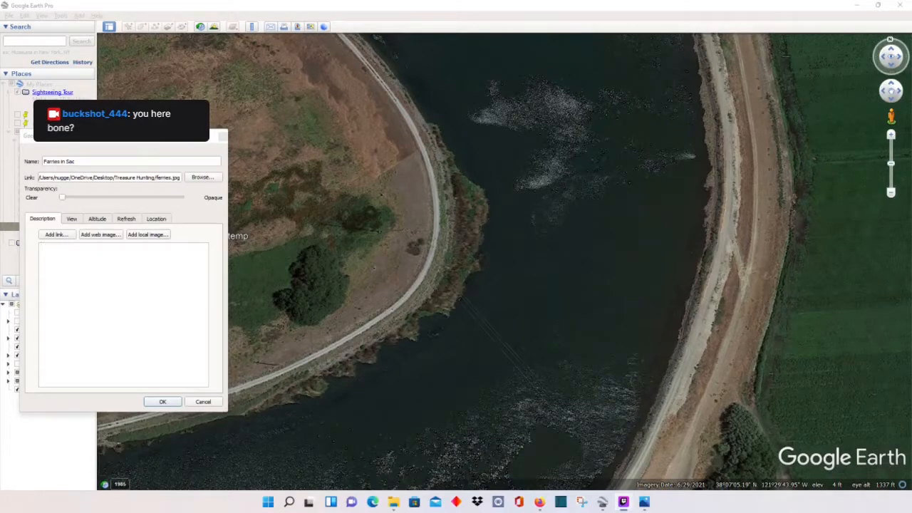
scroll(355, 242, down, 2)
drag(355, 242, 444, 292)
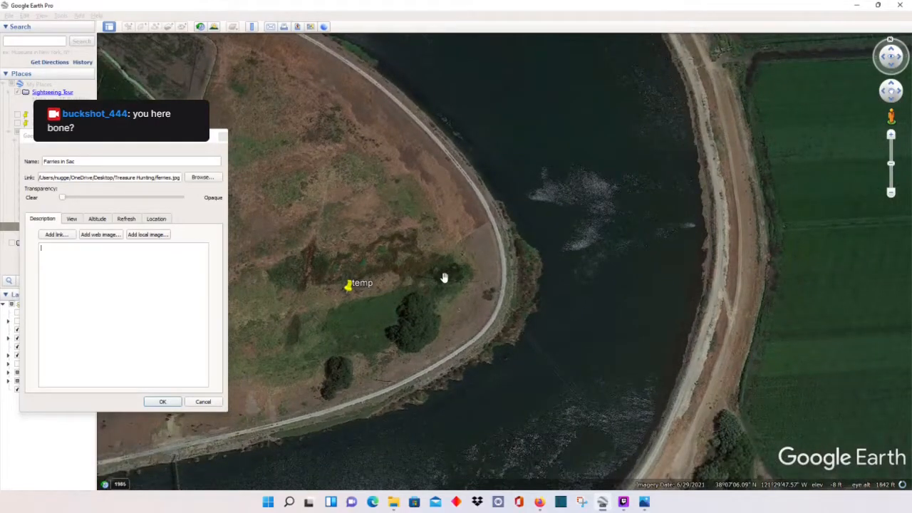
scroll(444, 278, down, 1)
drag(214, 135, 242, 140)
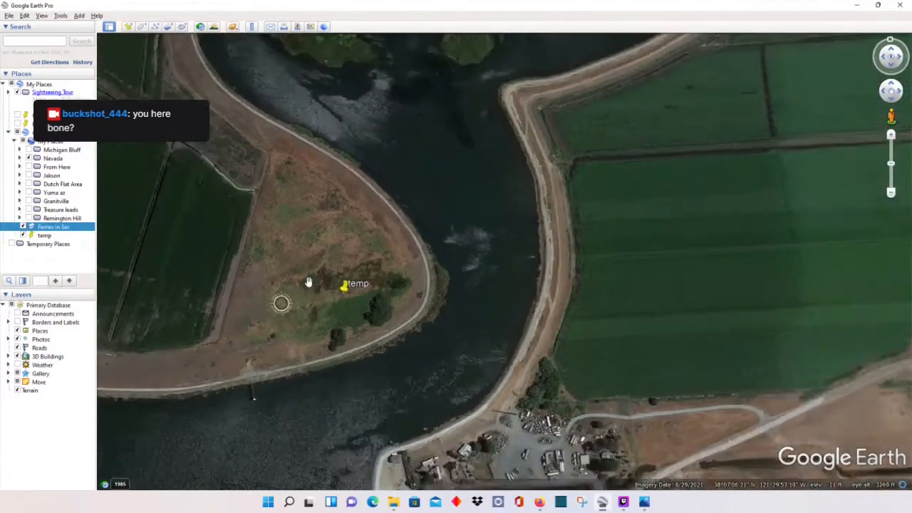
scroll(307, 285, down, 5)
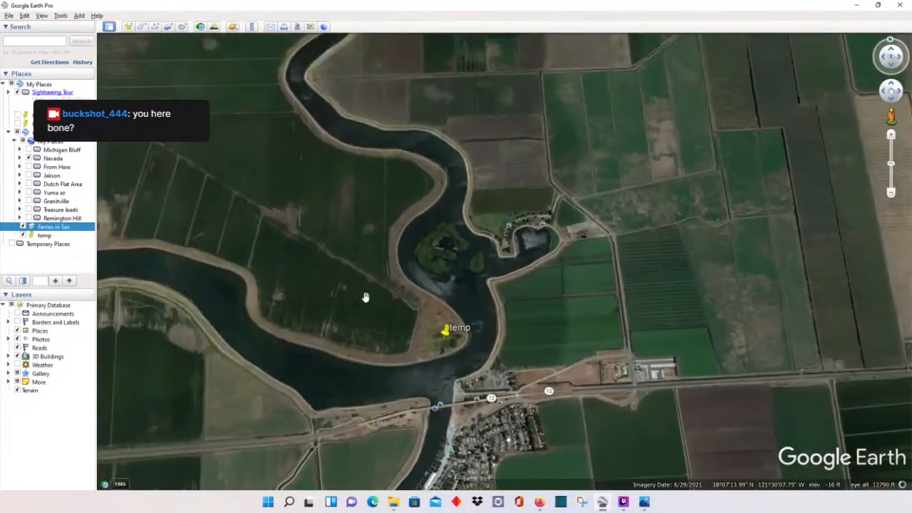
scroll(369, 299, down, 5)
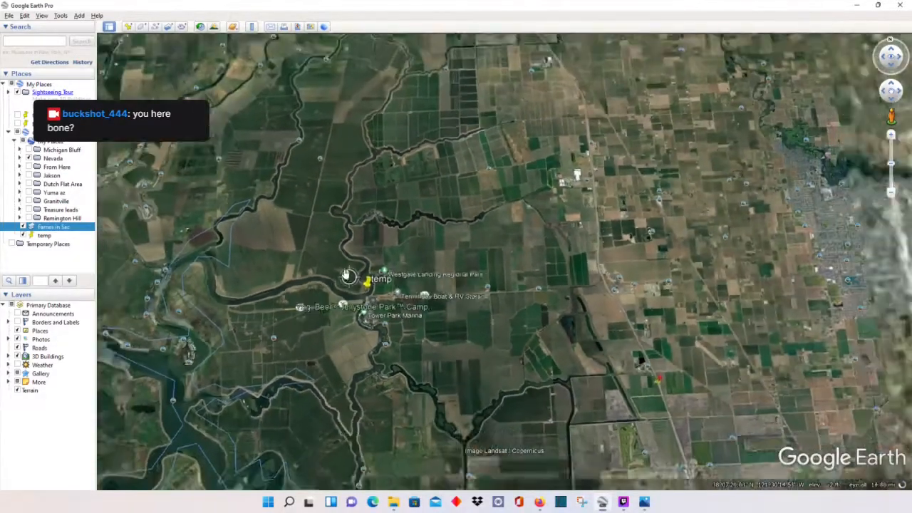
scroll(346, 275, down, 2)
drag(351, 276, 409, 266)
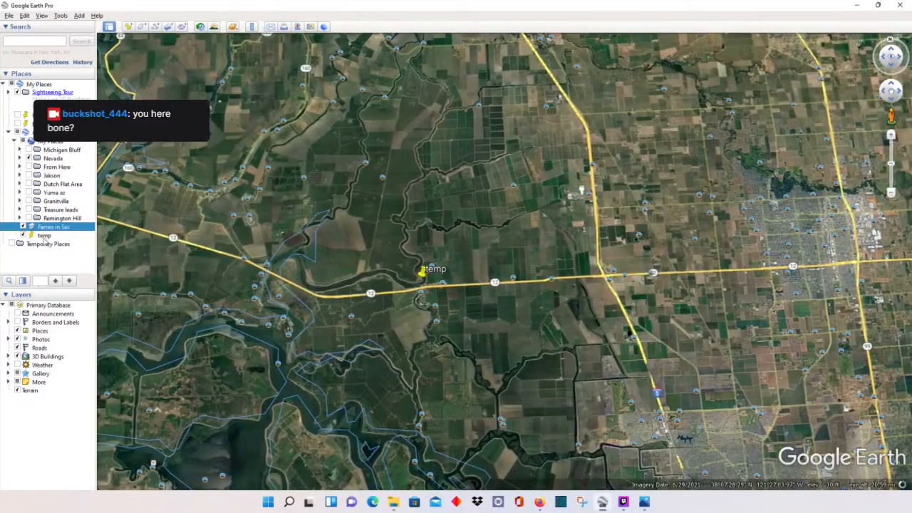
Step: Select temp, centre it in view, and bring up the Ferries in Sac overlay's menu
click(44, 236)
drag(324, 277, 376, 313)
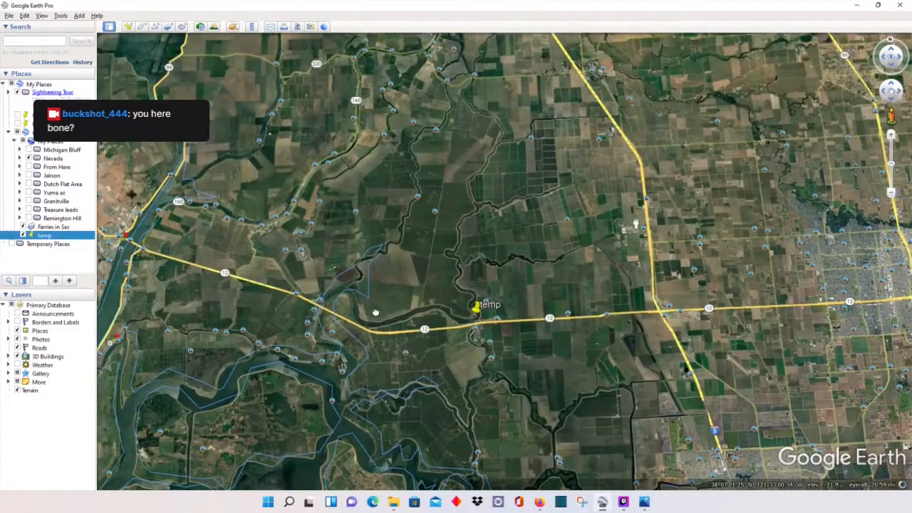
click(51, 228)
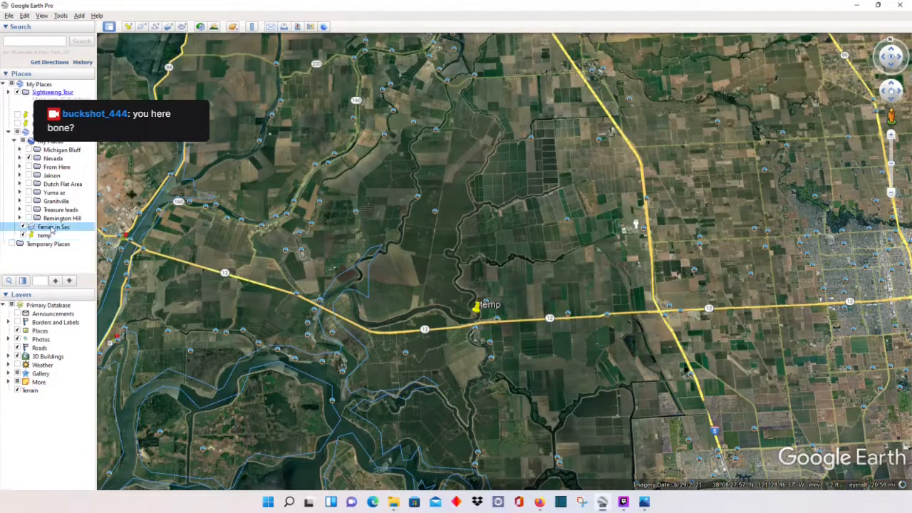
right_click(52, 228)
Step: Make the Ferries in Sac overlay fully opaque again
click(92, 334)
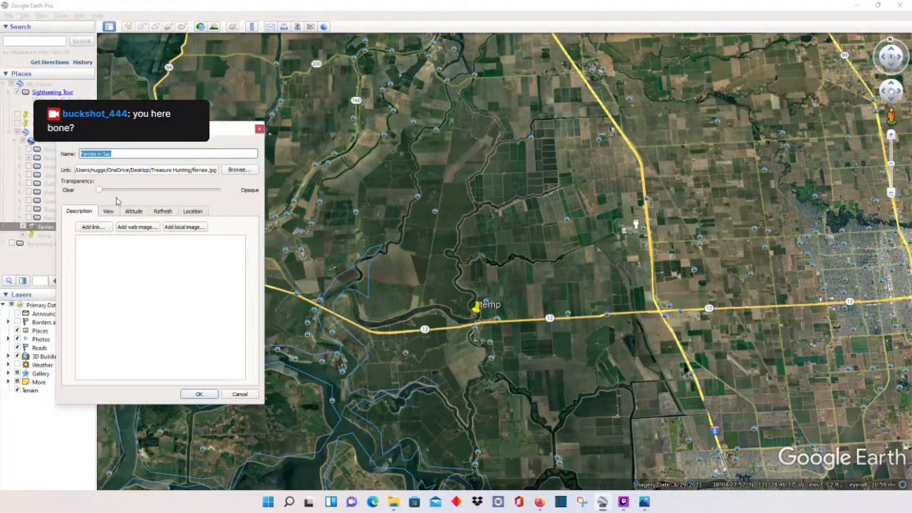
drag(101, 191, 261, 207)
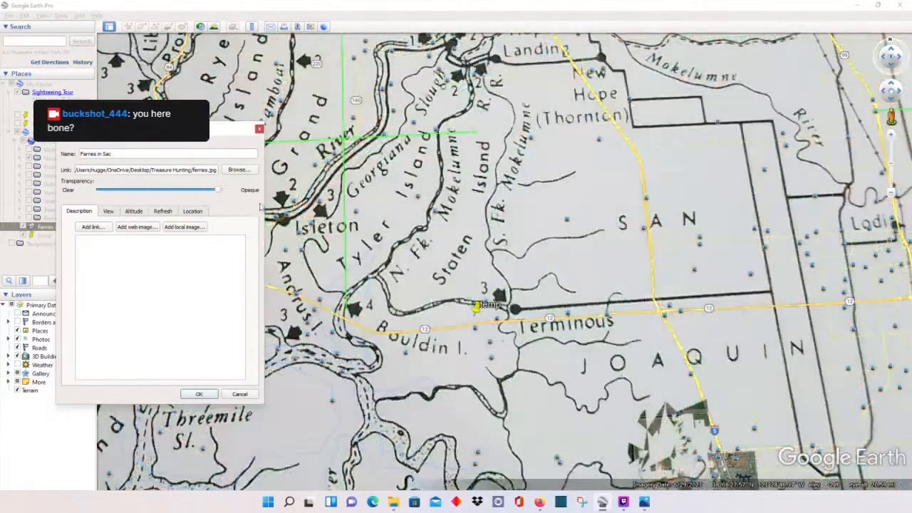
scroll(454, 264, down, 5)
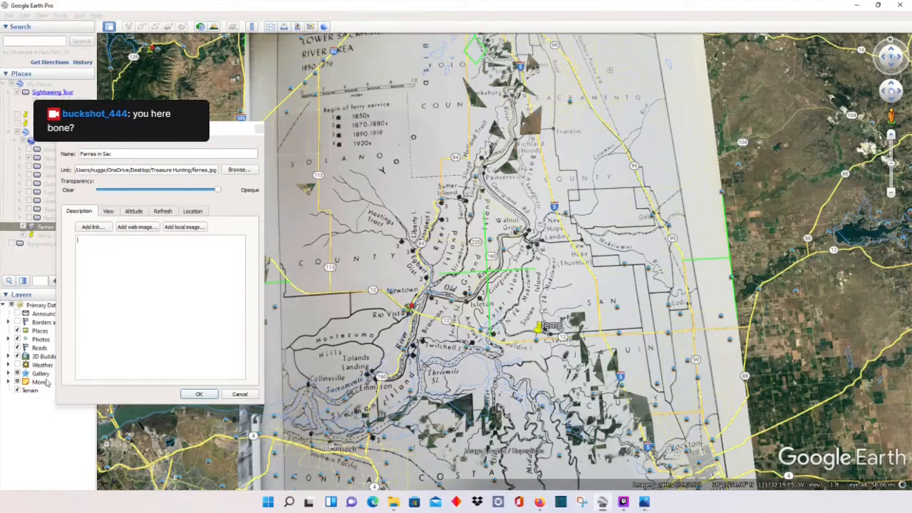
click(208, 394)
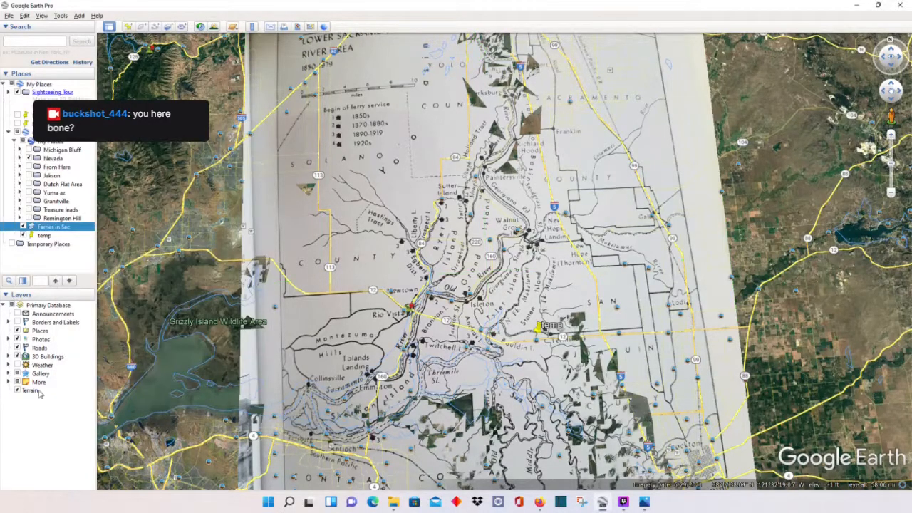
Step: Select the Roads layer and pan the delta past Courtland, Ryer Island, Isleton and Rio Vista
click(35, 348)
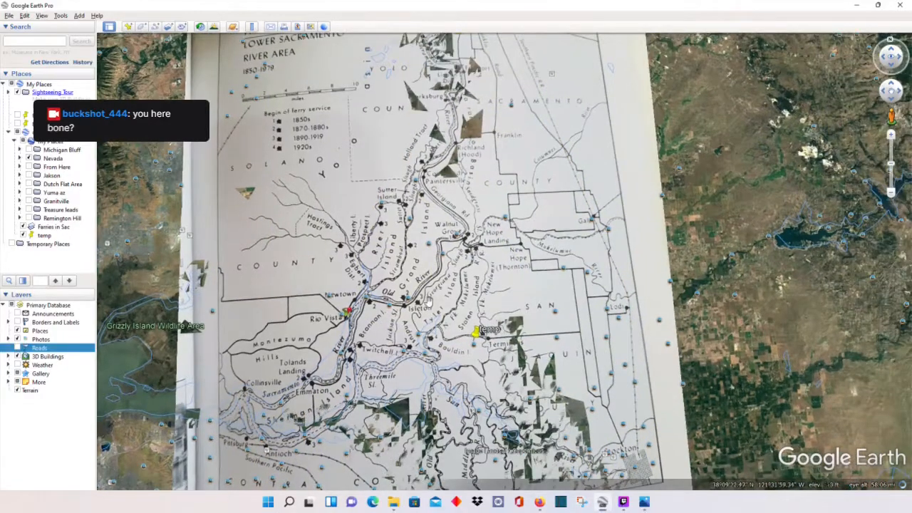
scroll(427, 303, up, 5)
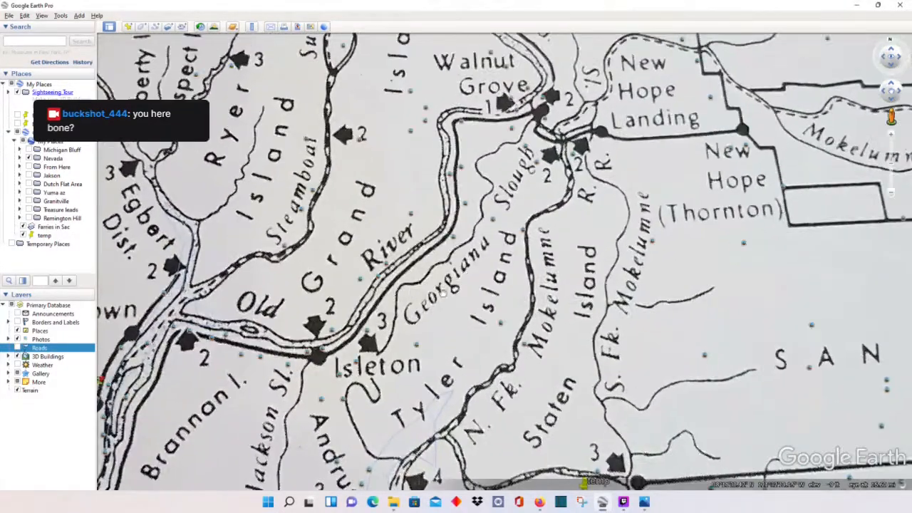
drag(442, 292, 304, 373)
drag(452, 265, 486, 275)
drag(381, 170, 388, 222)
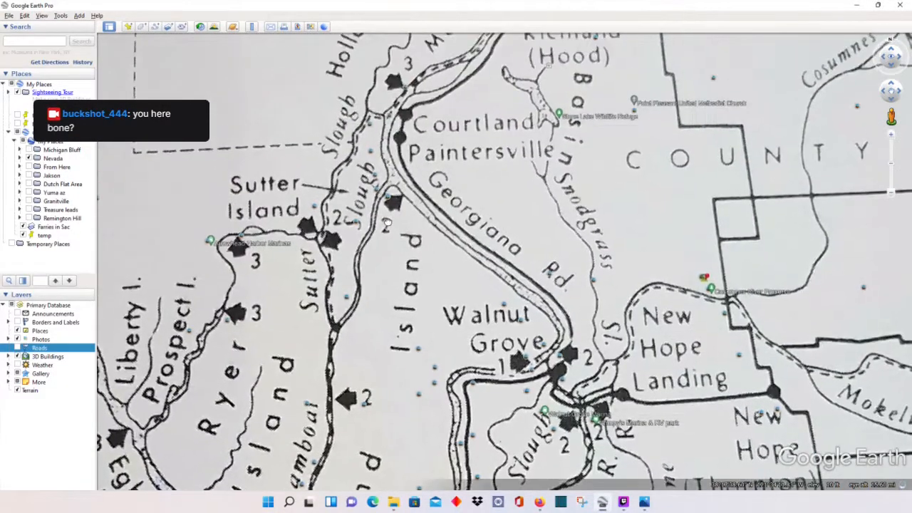
drag(419, 251, 526, 140)
drag(464, 185, 456, 100)
drag(408, 314, 430, 124)
drag(396, 173, 504, 86)
Step: Inspect Walnut Grove and the Liberty Island ferry sites, then fly to temp
drag(380, 243, 421, 382)
drag(379, 284, 378, 323)
drag(357, 254, 390, 344)
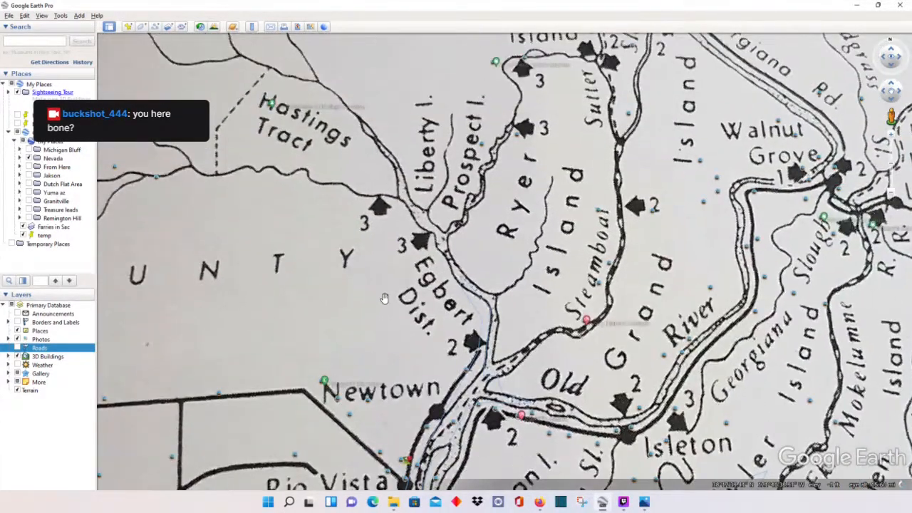
drag(380, 223, 343, 251)
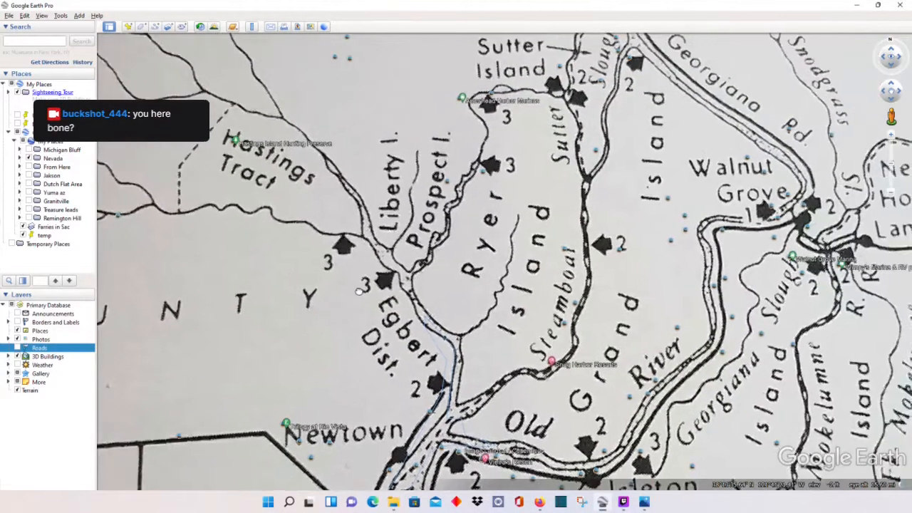
scroll(363, 301, up, 2)
drag(362, 294, 319, 291)
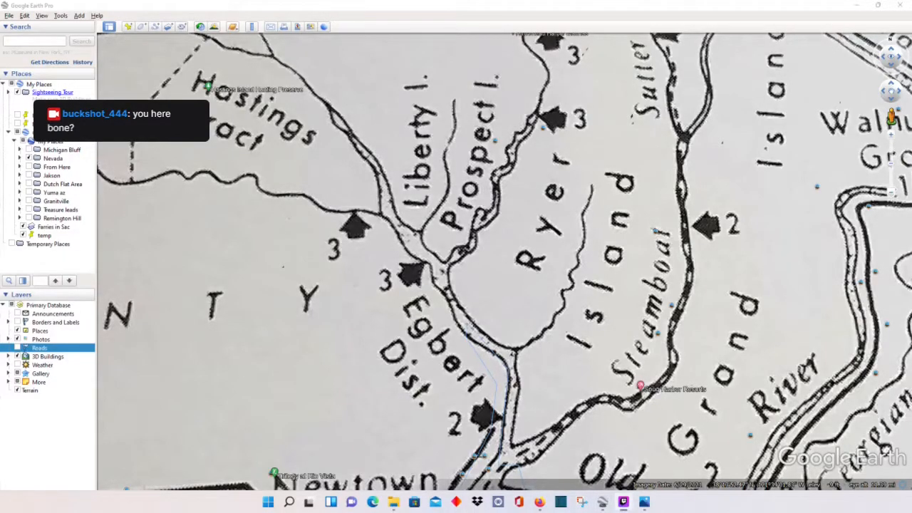
drag(248, 265, 246, 289)
scroll(326, 320, down, 3)
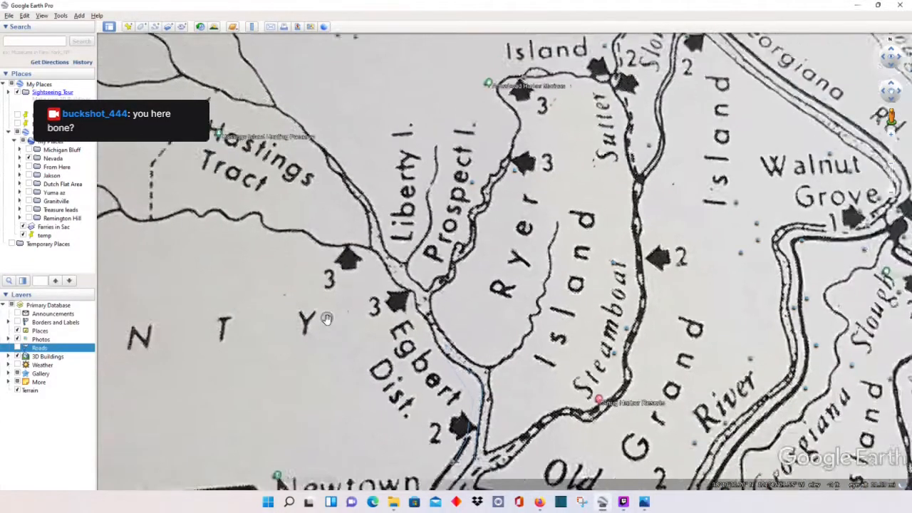
drag(325, 321, 333, 282)
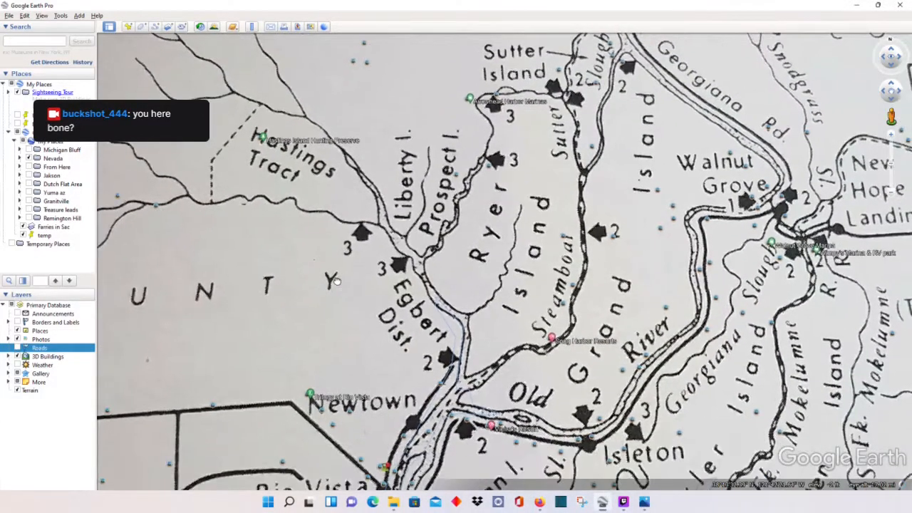
double_click(32, 236)
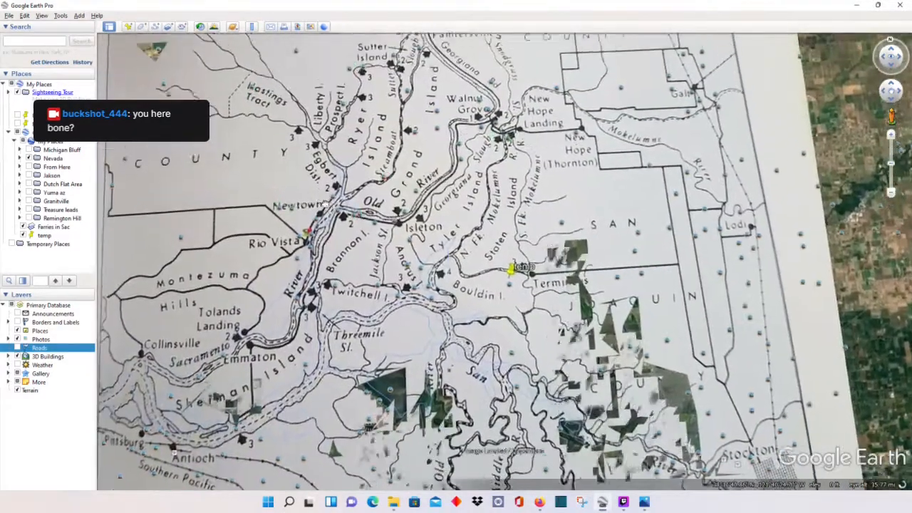
Step: Move the temp placemark onto the ferry site below Liberty Island
right_click(41, 237)
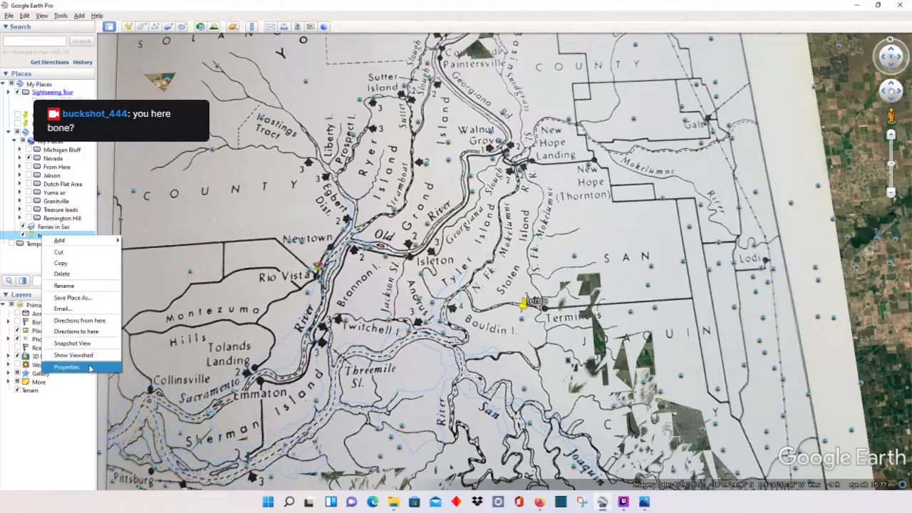
click(67, 367)
drag(526, 303, 330, 165)
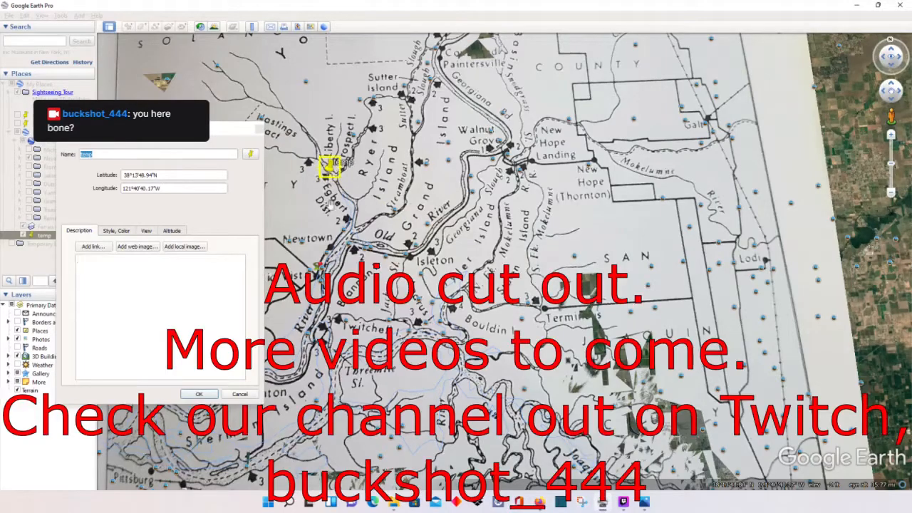
click(190, 395)
drag(305, 193, 332, 331)
scroll(365, 300, up, 4)
scroll(365, 299, up, 3)
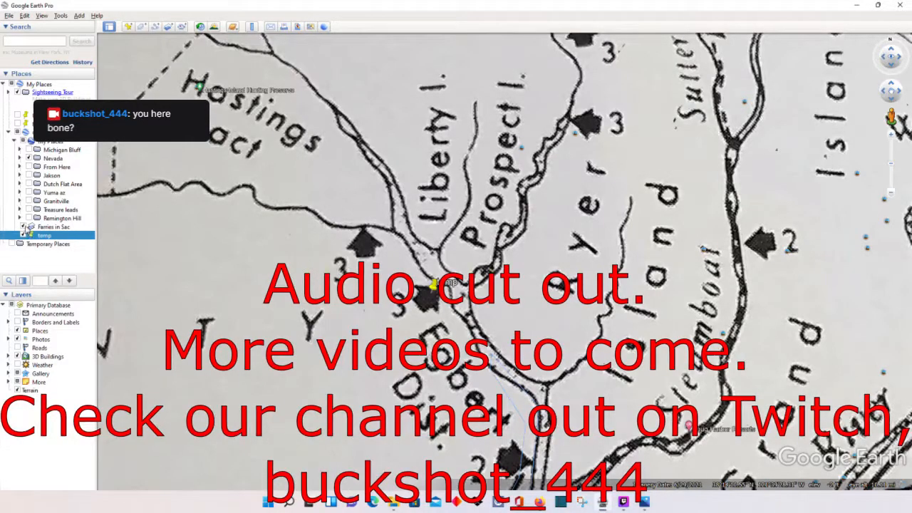
Step: Fade the Farries in Sac overlay to Clear, revealing satellite imagery around temp
right_click(41, 227)
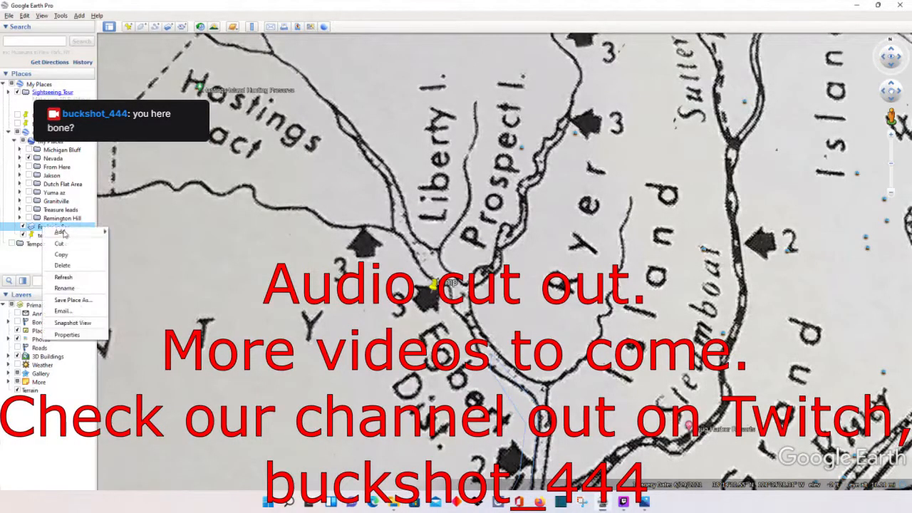
click(87, 329)
drag(217, 190, 82, 186)
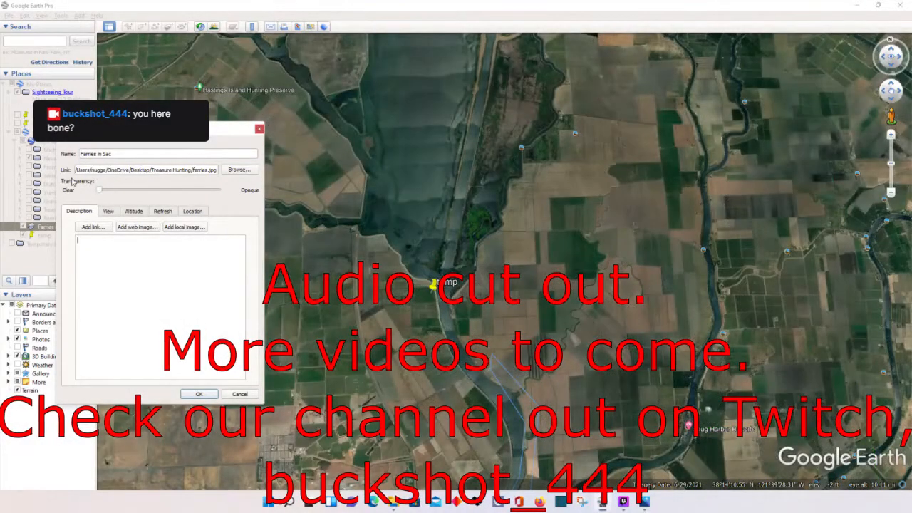
drag(106, 184, 223, 195)
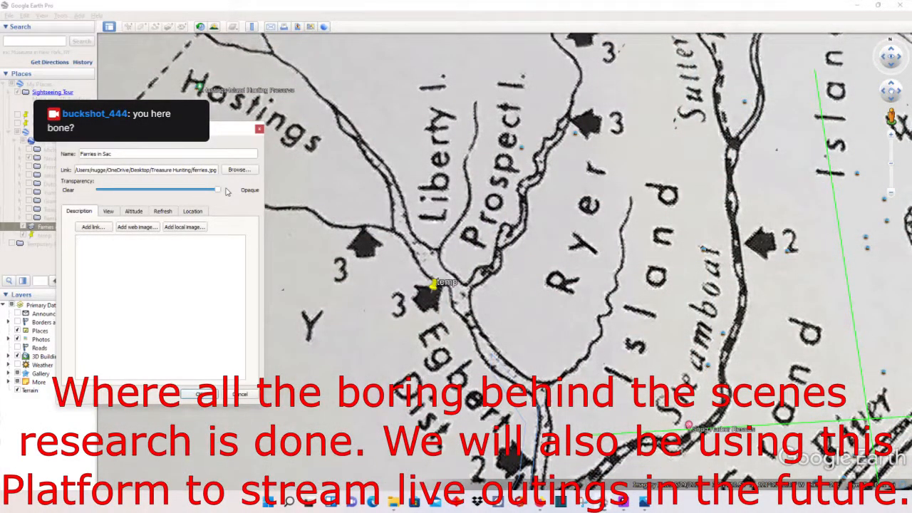
scroll(310, 252, up, 2)
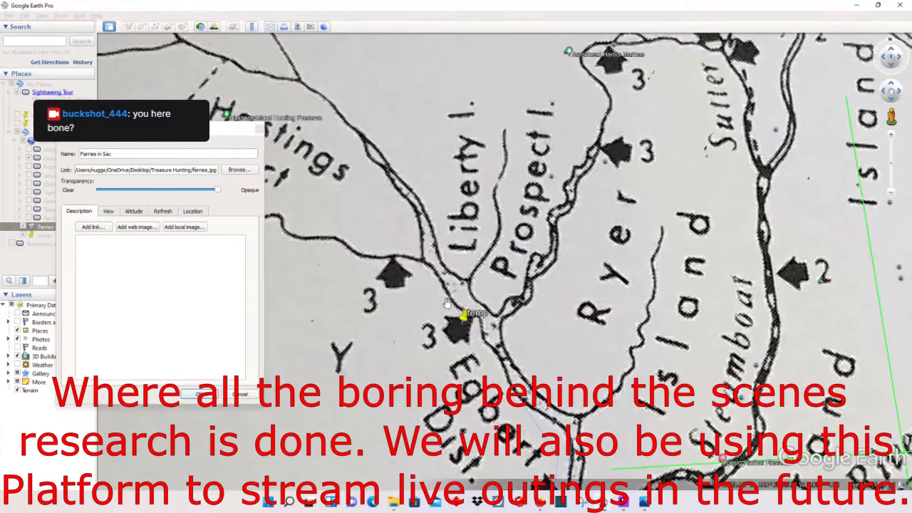
scroll(415, 294, up, 1)
scroll(417, 297, up, 2)
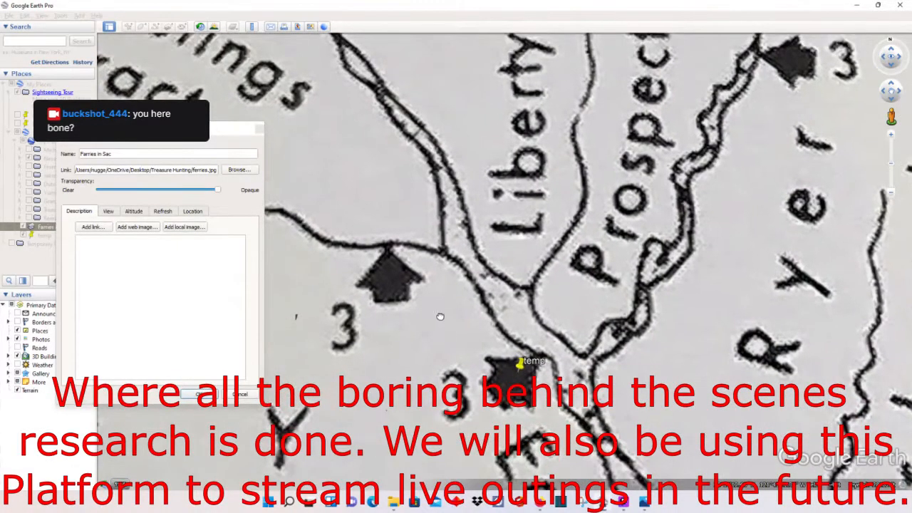
scroll(472, 274, down, 3)
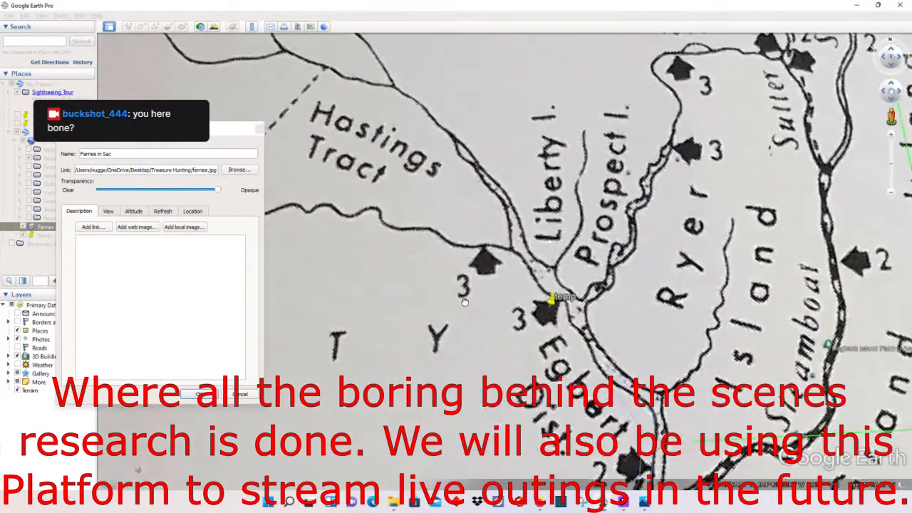
drag(218, 191, 98, 190)
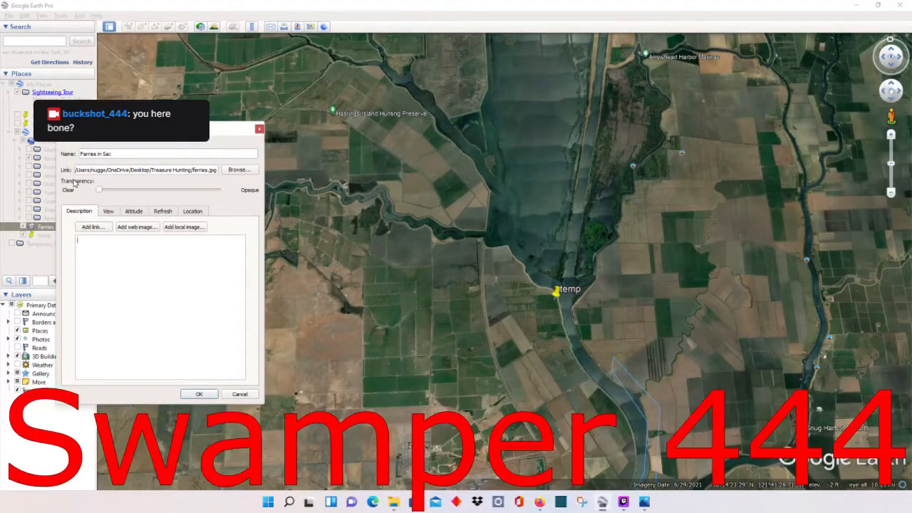
mouse_move(106, 184)
mouse_down()
mouse_move(187, 190)
mouse_move(70, 187)
mouse_move(192, 183)
mouse_move(79, 170)
mouse_move(143, 184)
mouse_move(233, 181)
mouse_move(91, 181)
mouse_up()
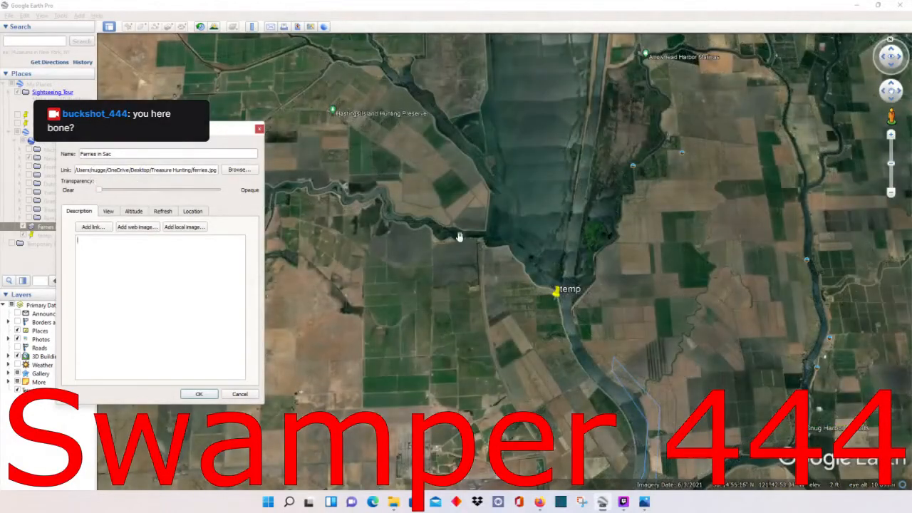
scroll(460, 238, up, 5)
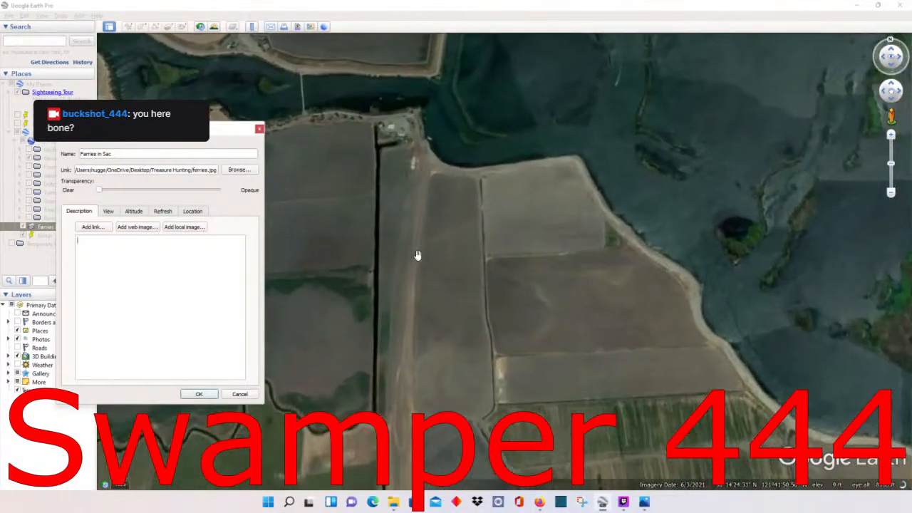
scroll(462, 271, up, 2)
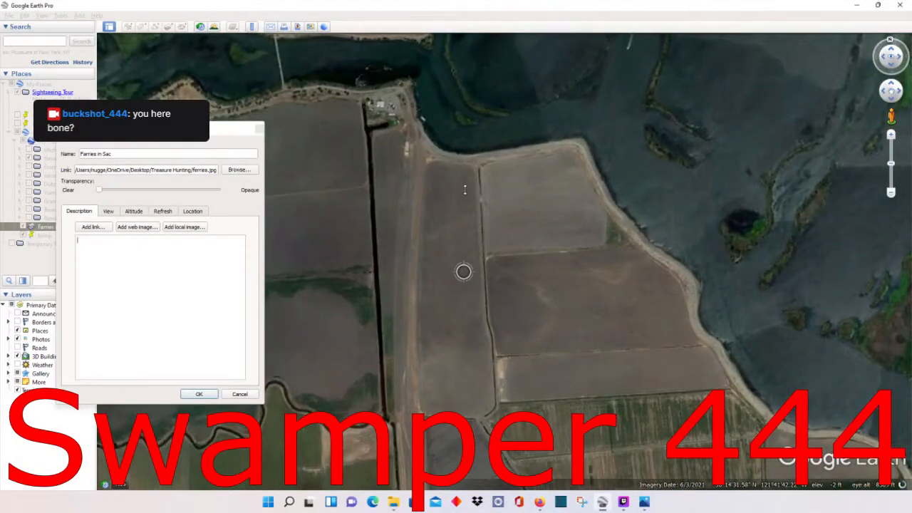
drag(492, 193, 353, 190)
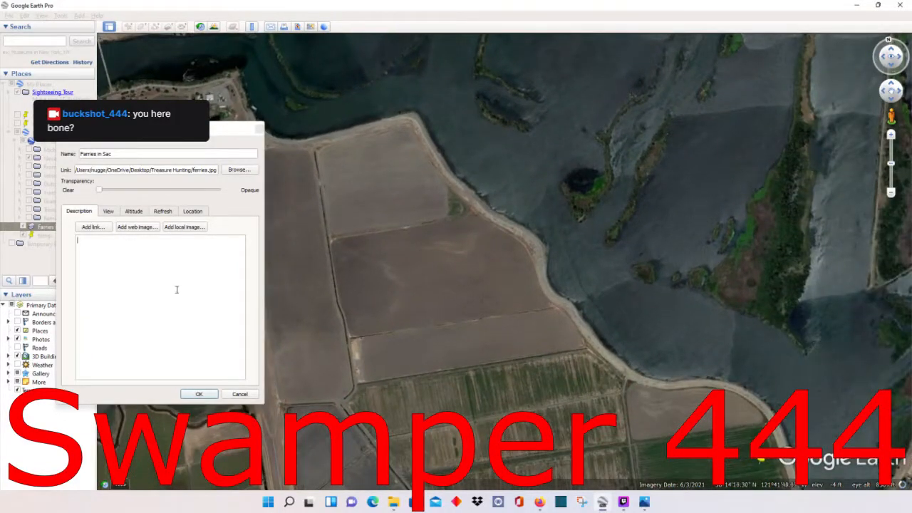
click(101, 190)
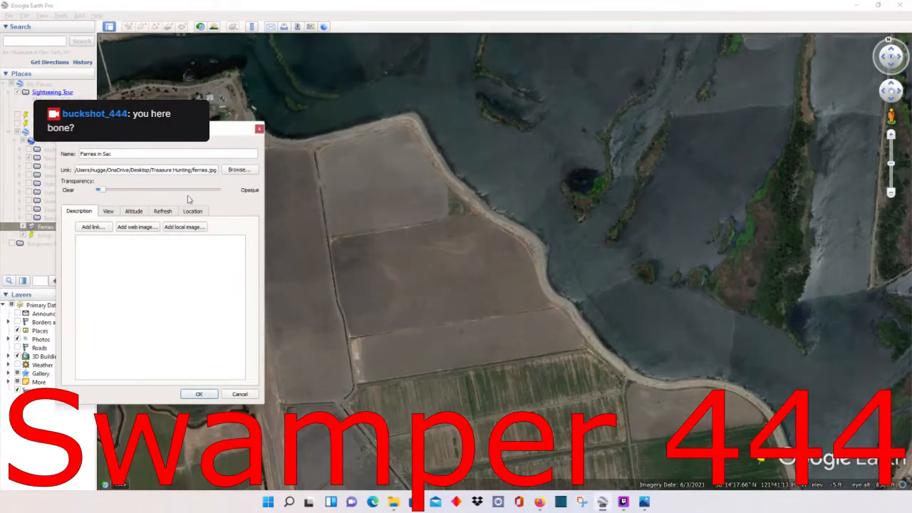
mouse_move(105, 192)
mouse_down()
mouse_move(202, 199)
mouse_move(101, 192)
mouse_up()
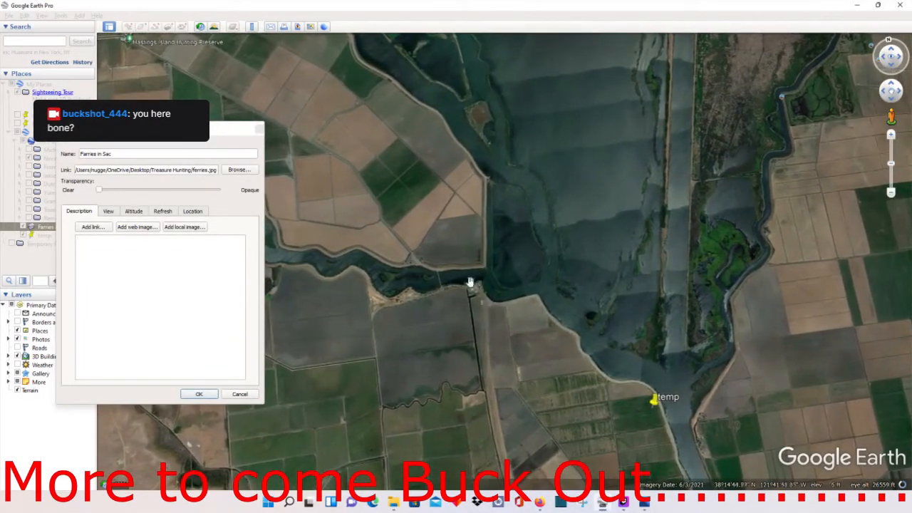
mouse_move(101, 194)
mouse_down()
mouse_move(199, 198)
mouse_move(102, 191)
mouse_up()
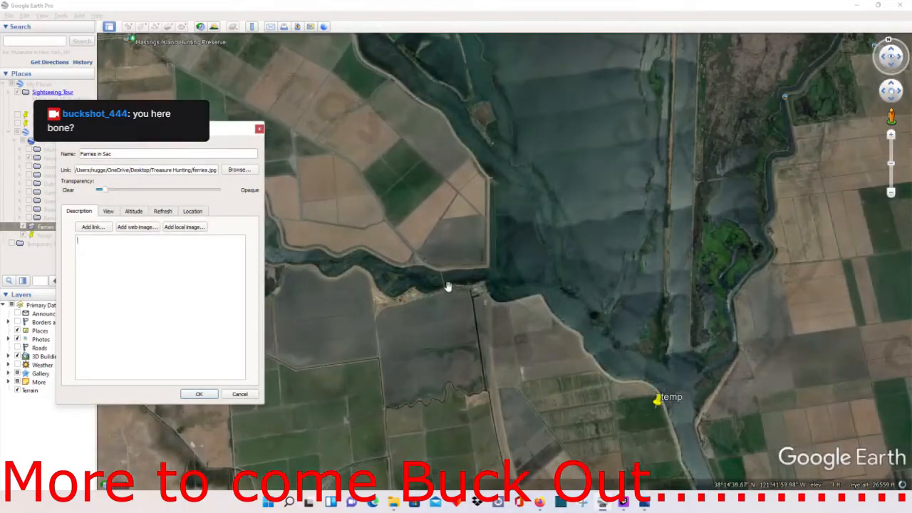